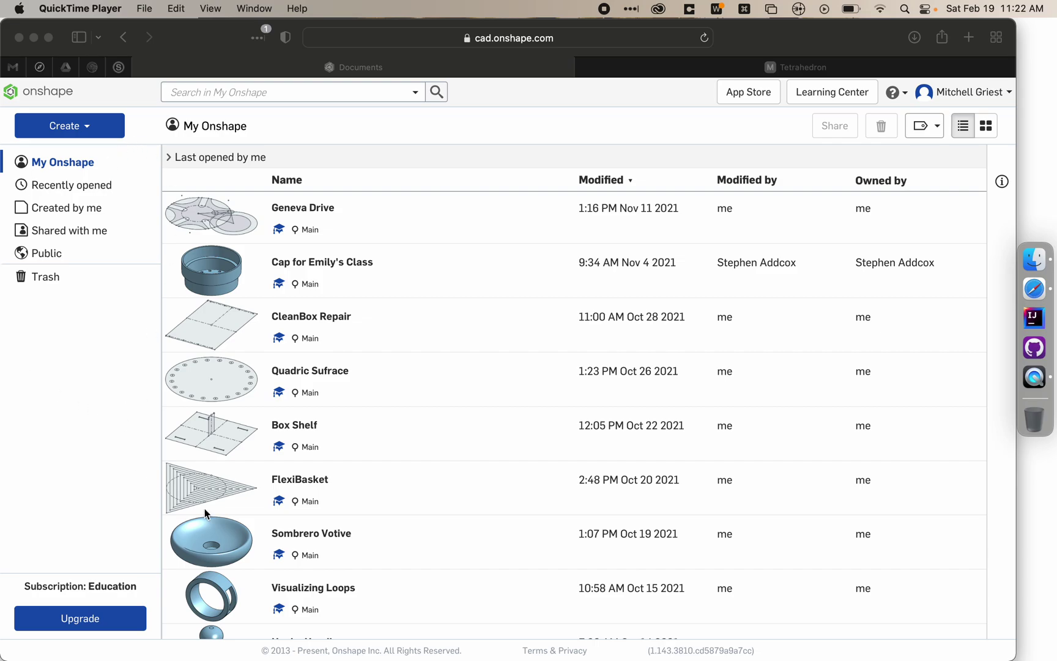
scroll(301, 431, "down", 3)
scroll(300, 431, "down", 5)
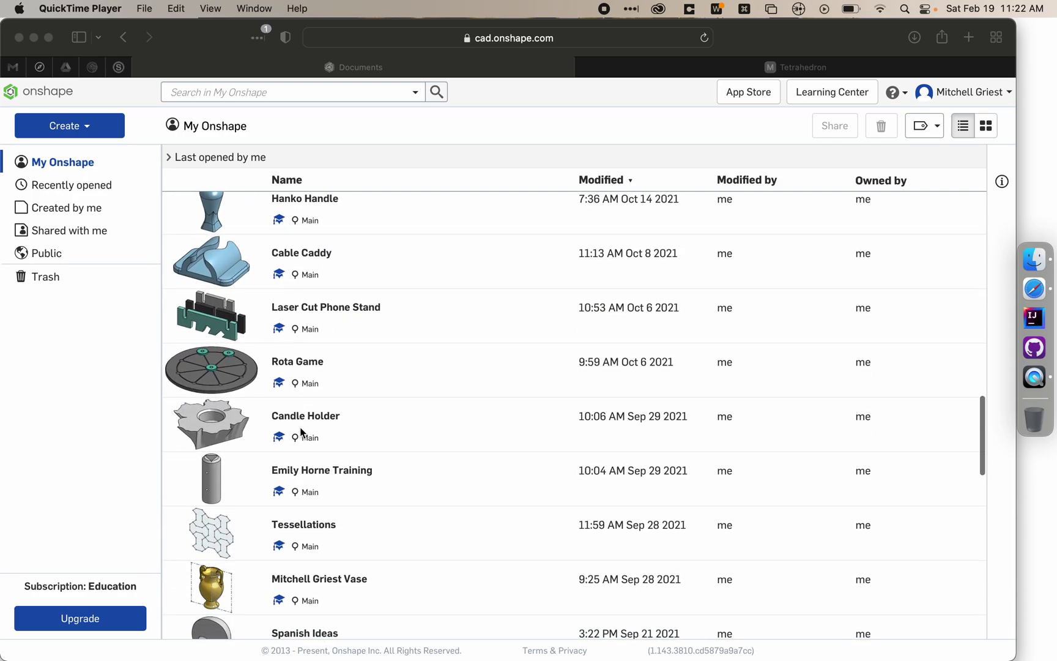
scroll(301, 431, "up", 15)
scroll(301, 431, "down", 12)
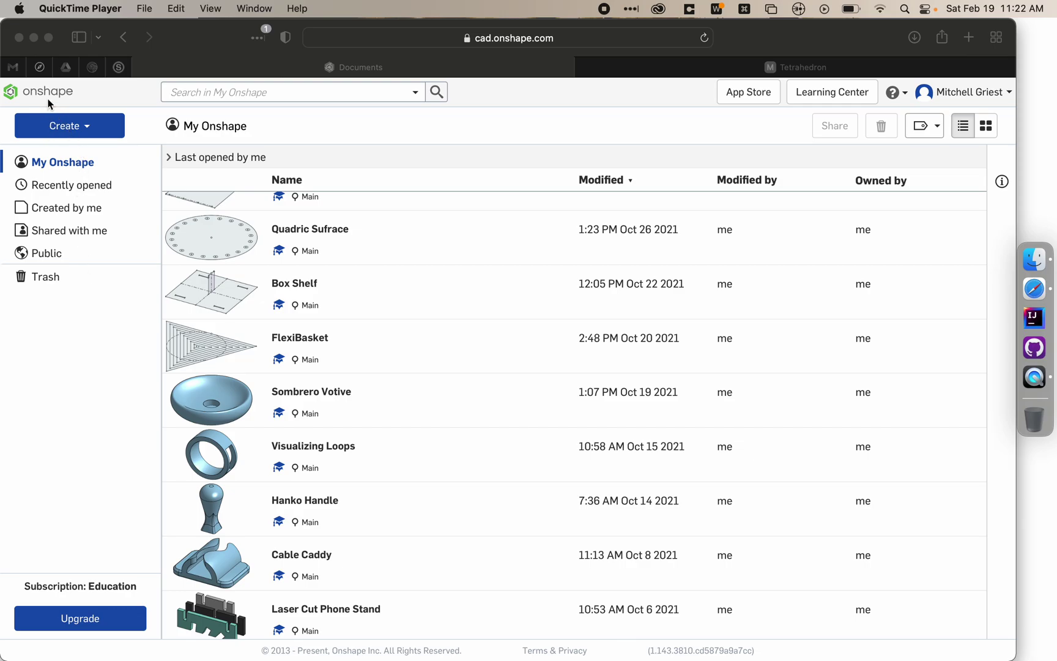
Step: Create a new document named "Sheet Metal Practice"
left_click(59, 130)
left_click(98, 126)
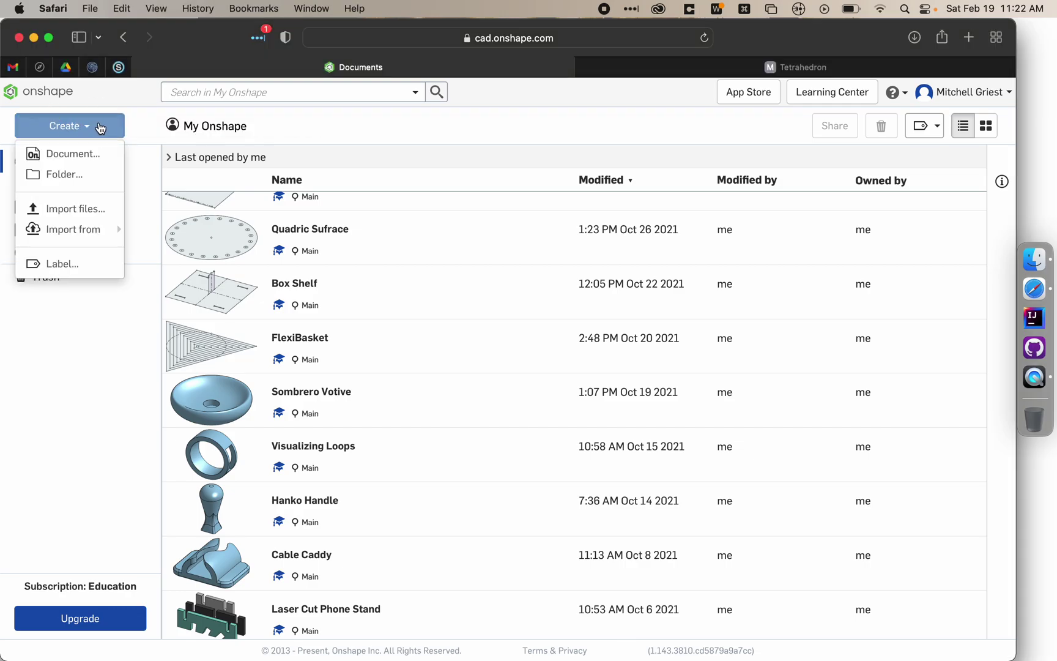
left_click(66, 154)
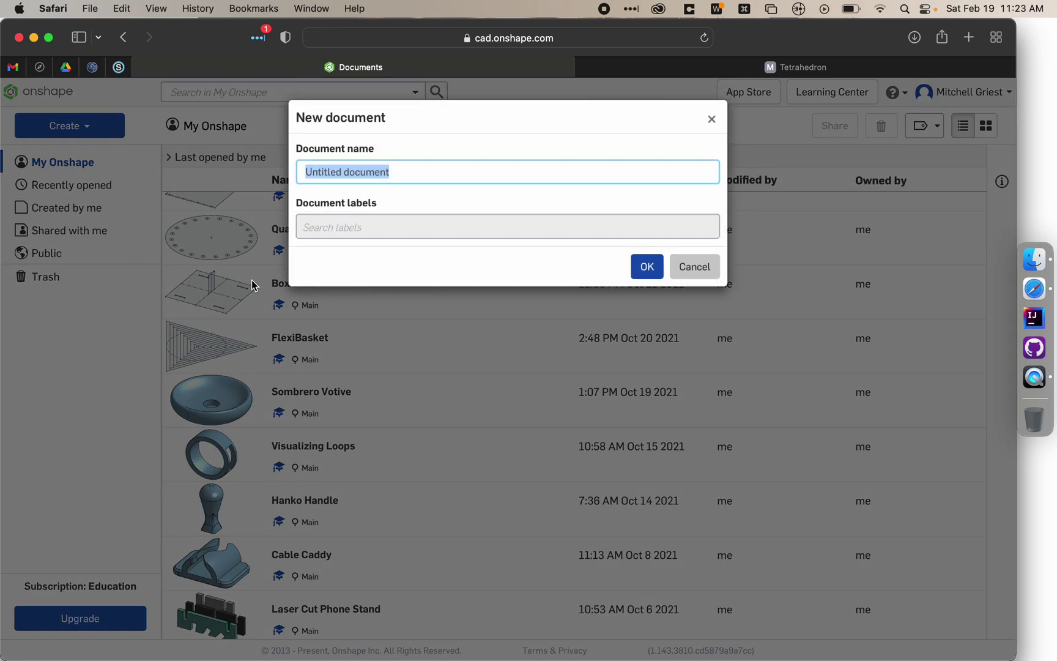
type("Sheet Metal ")
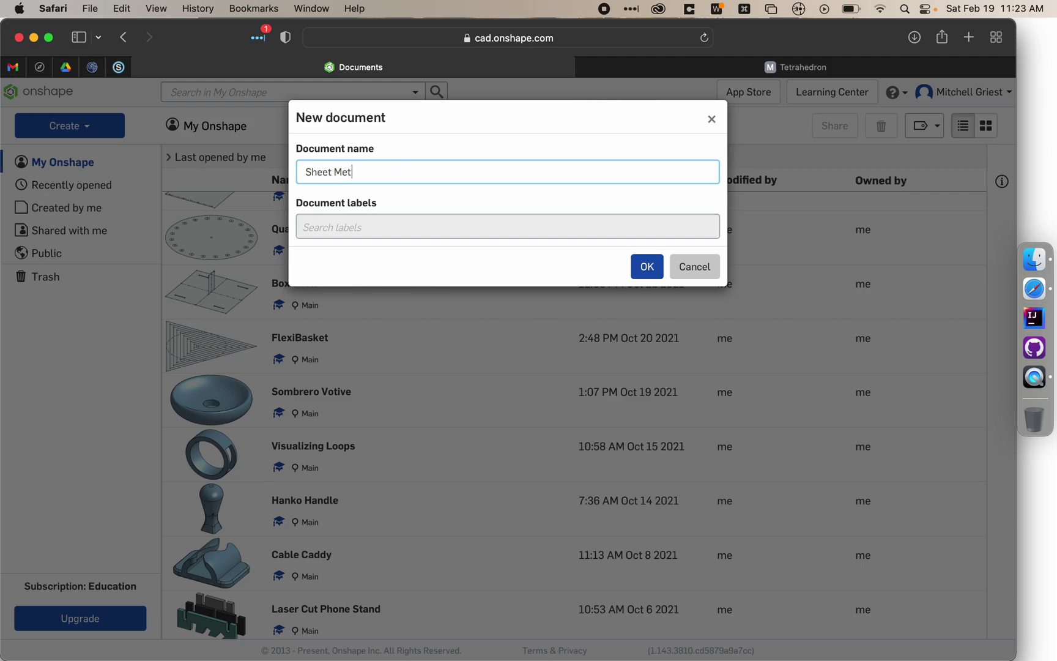
type("Practice")
left_click(648, 269)
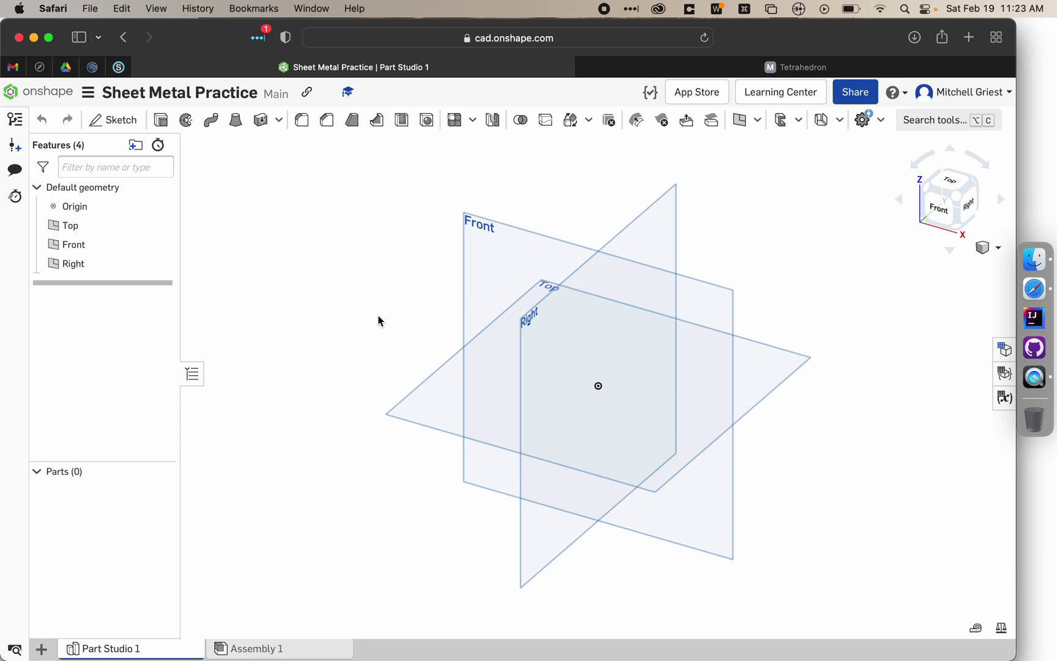
Step: Examine the three default planes from the front, from oblique angles and in isometric view
mouse_move(378, 319)
right_mouse_down()
mouse_move(358, 297)
mouse_move(383, 304)
mouse_move(362, 329)
mouse_move(409, 269)
mouse_move(347, 273)
mouse_move(343, 311)
mouse_move(368, 336)
mouse_move(385, 302)
right_mouse_up()
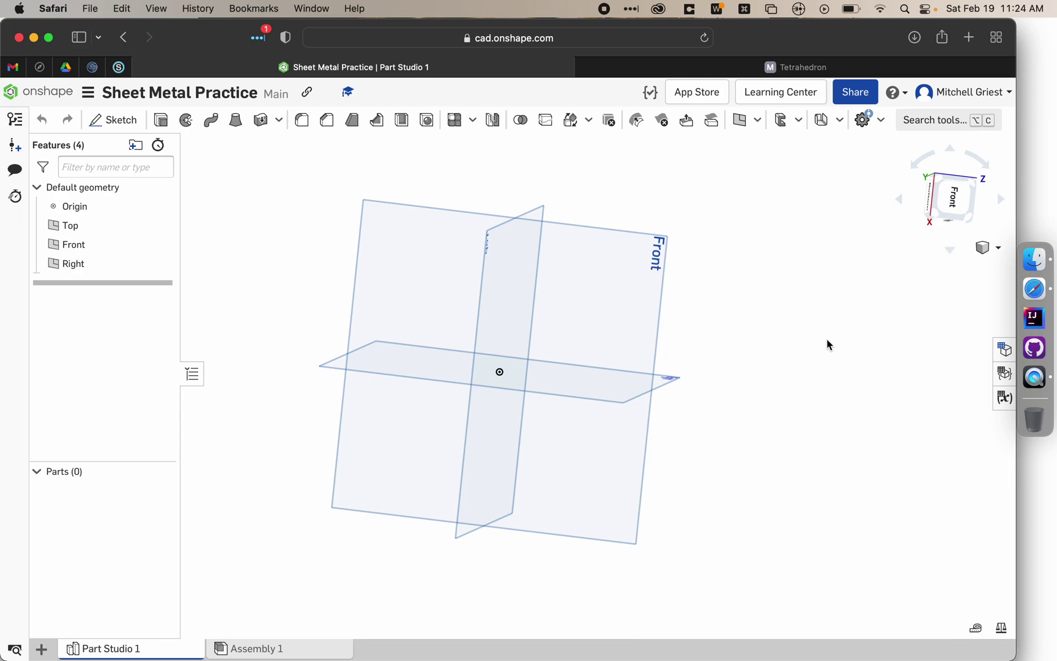
left_click(956, 206)
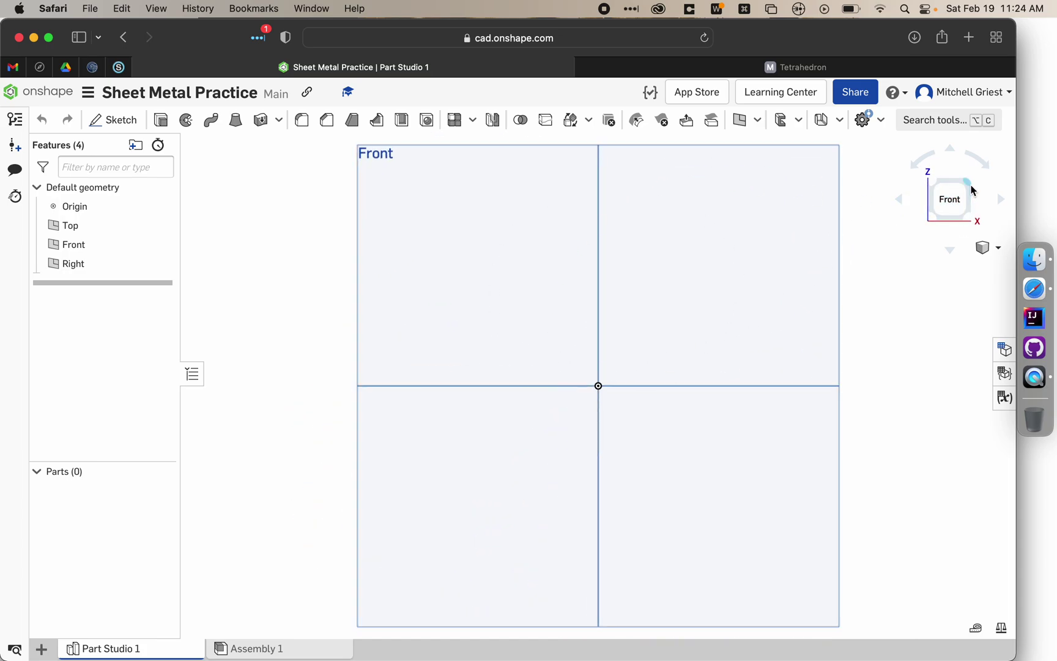
left_click(975, 204)
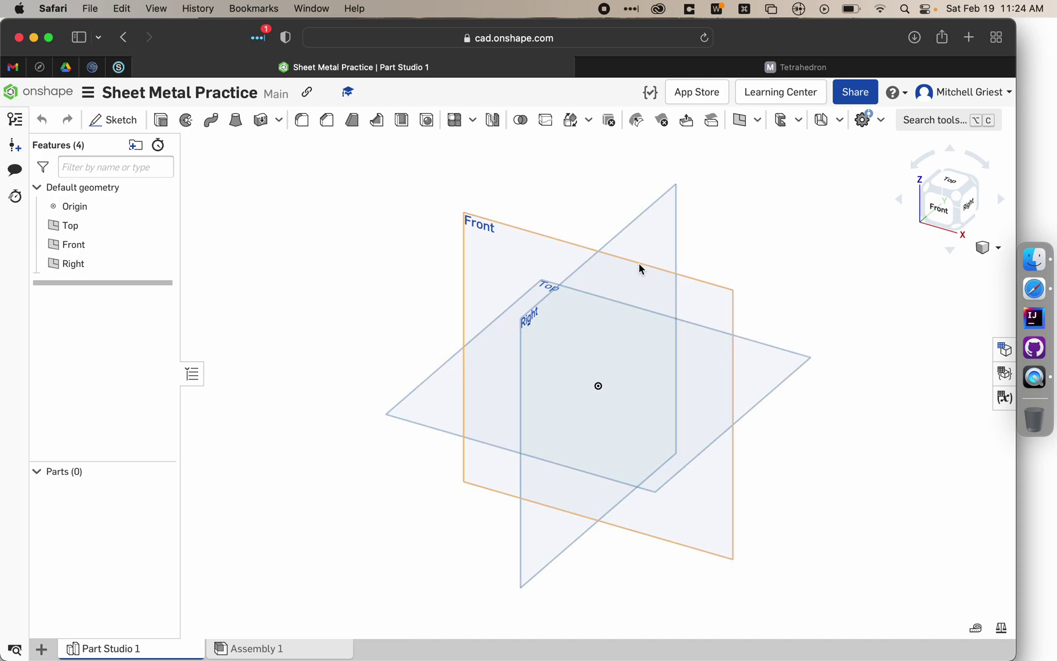
key("Up")
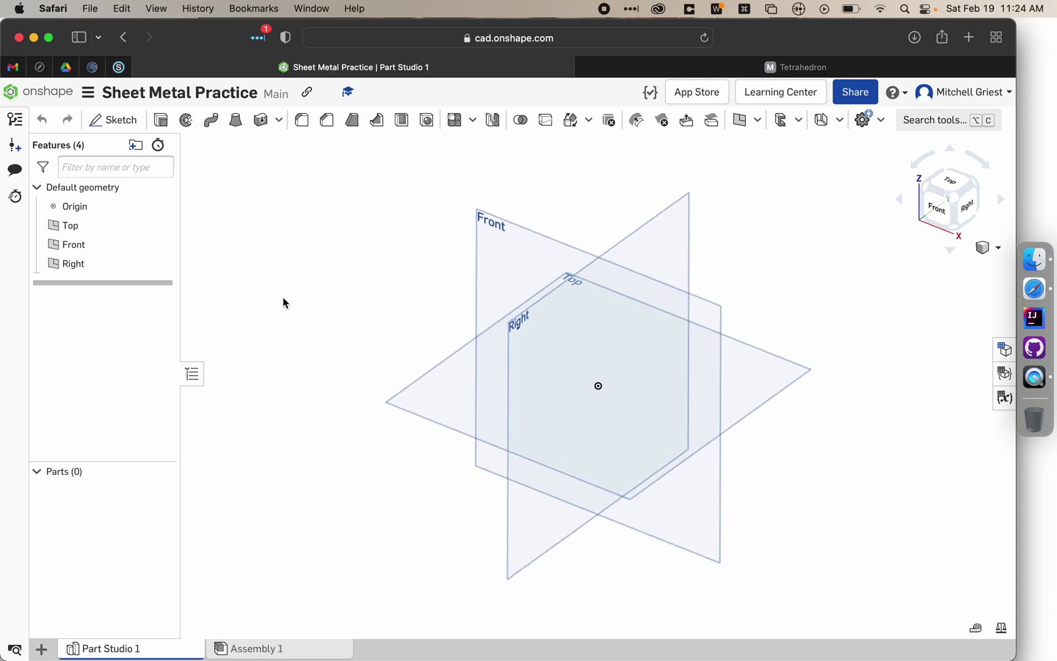
right_click_drag(295, 356, 461, 240)
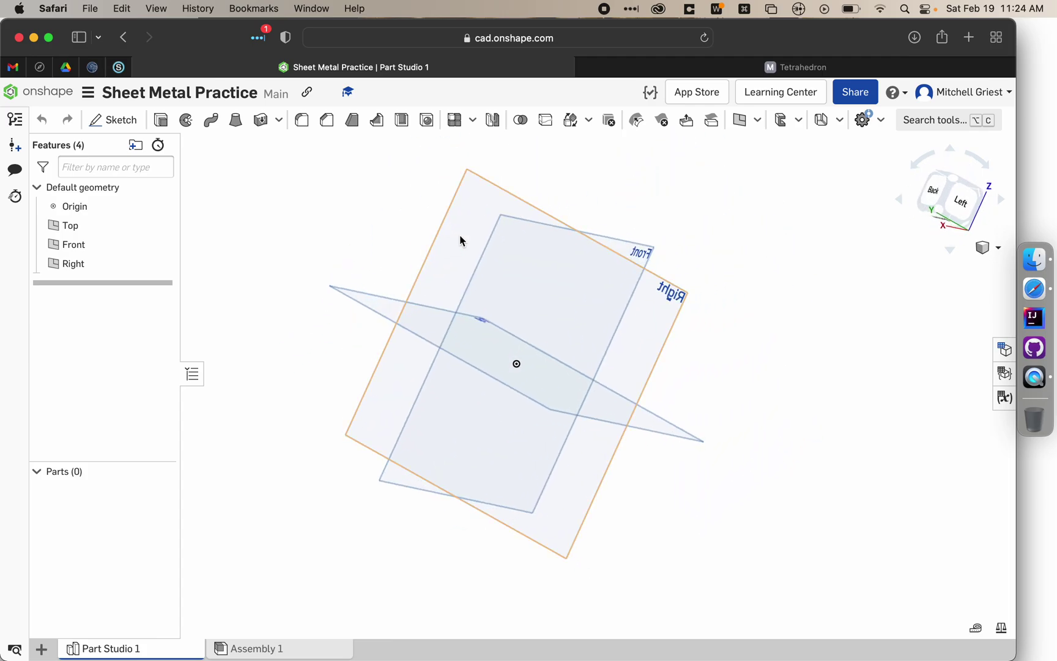
key("shift+7")
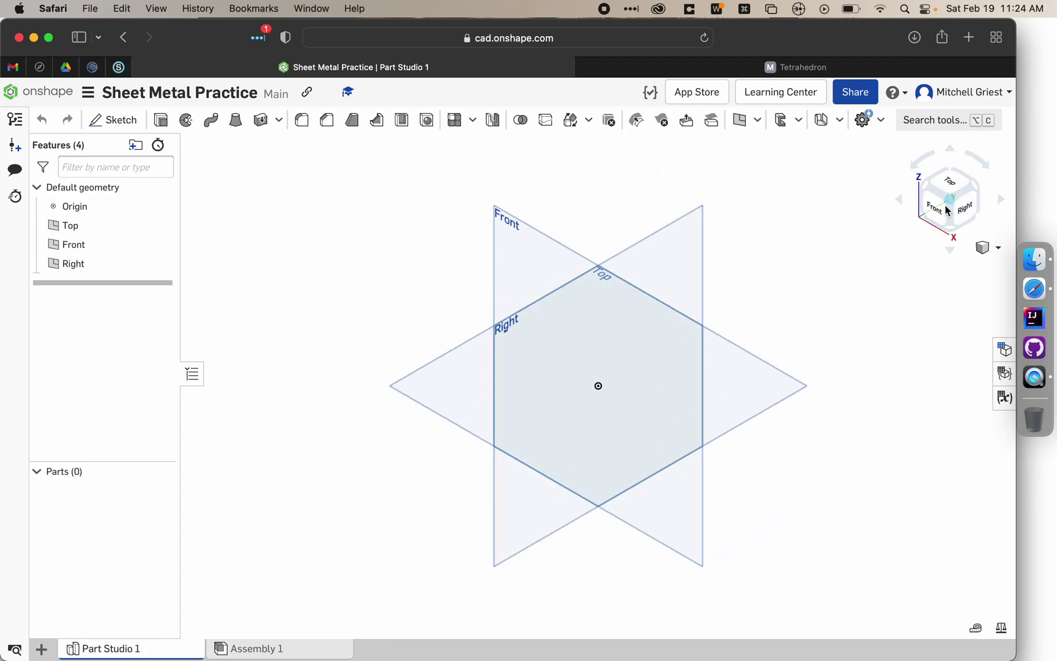
left_click_drag(947, 203, 944, 209)
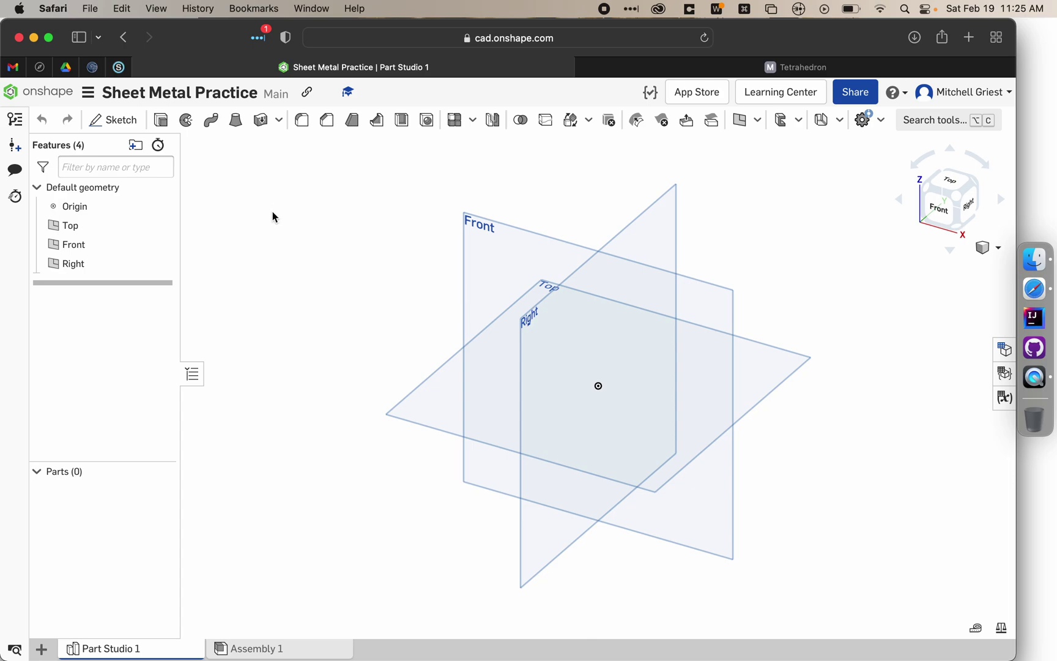
Step: Highlight the Top, Front and Right default planes one after another to tell them apart, and clear the selection
left_click(436, 398)
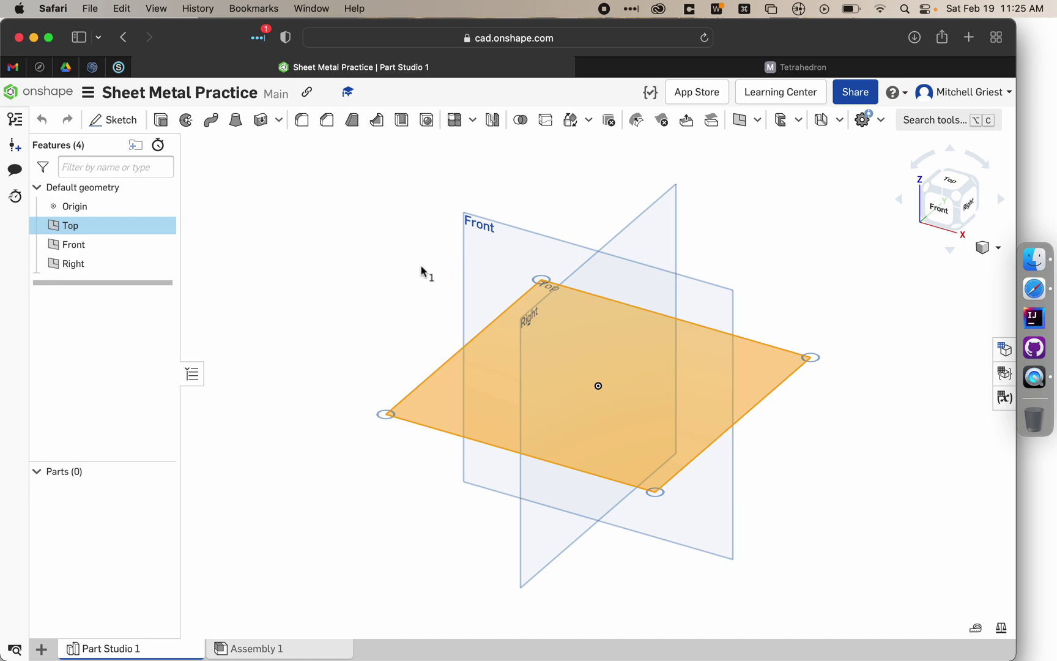
left_click(496, 258)
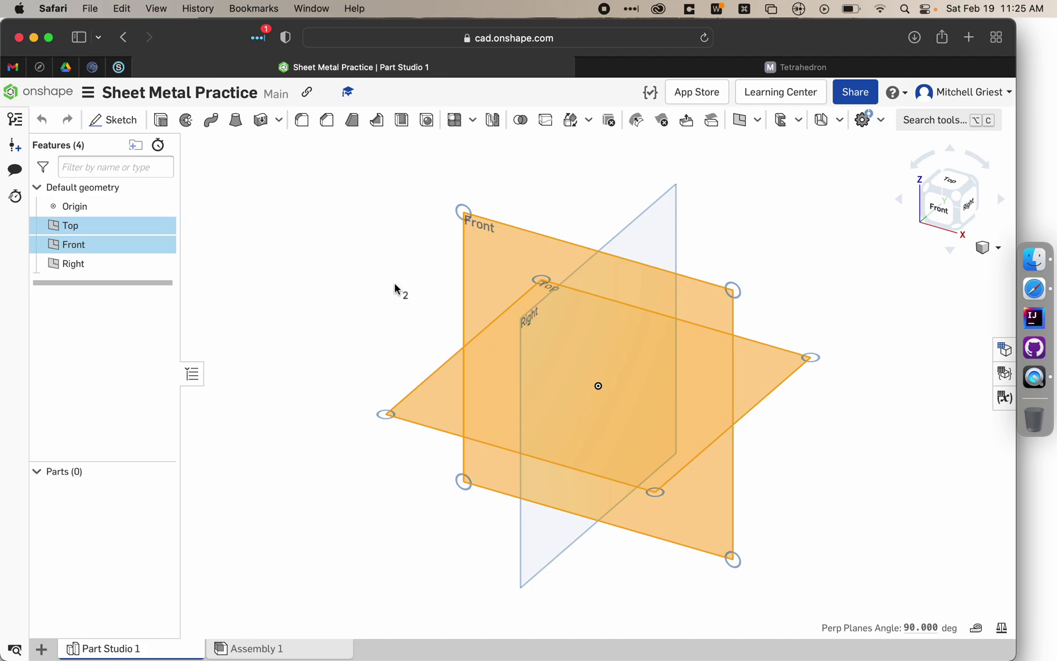
left_click(548, 335)
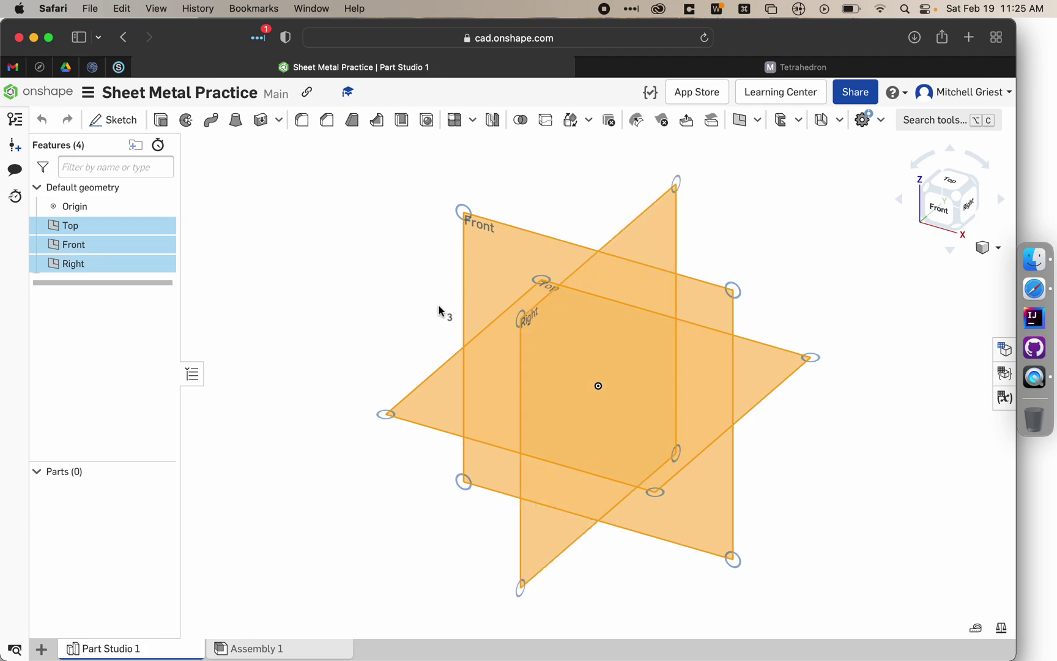
left_click(591, 378)
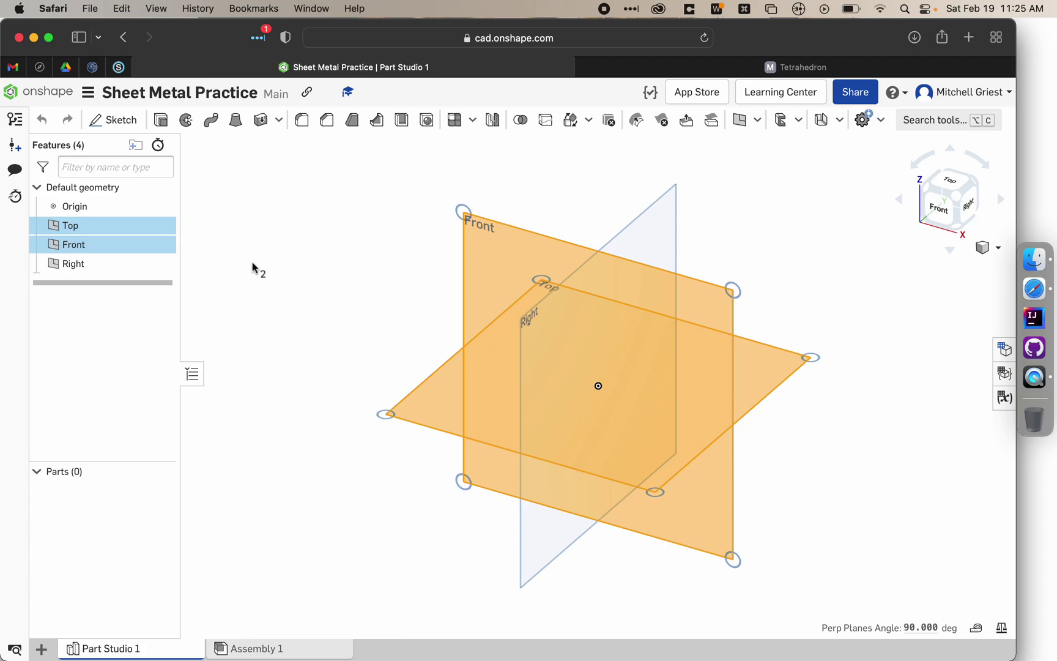
left_click(304, 273)
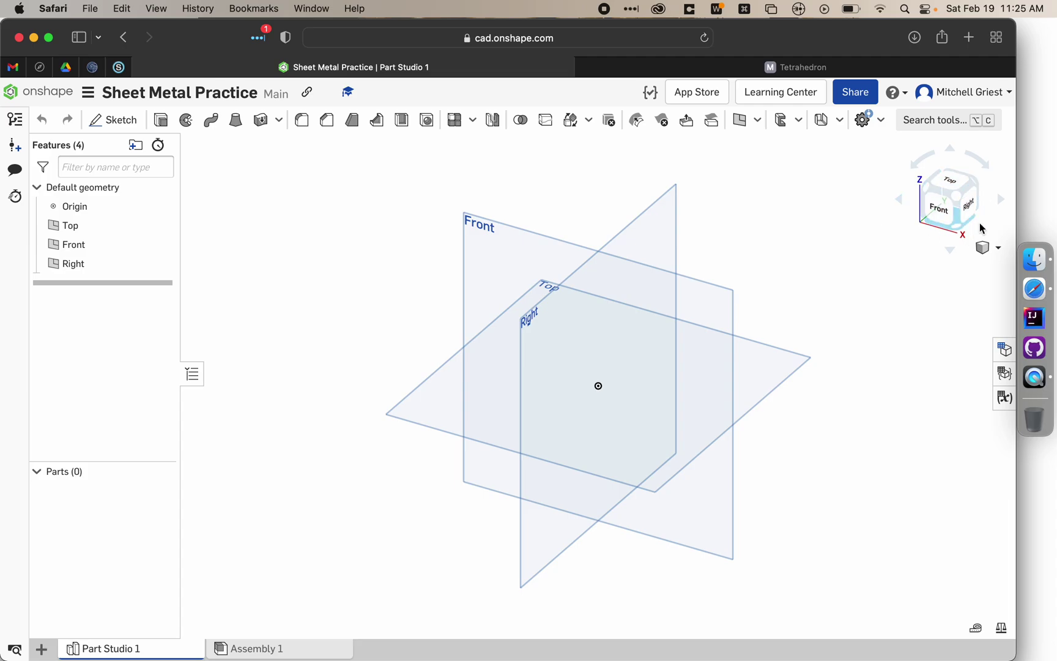
right_click_drag(755, 260, 765, 229)
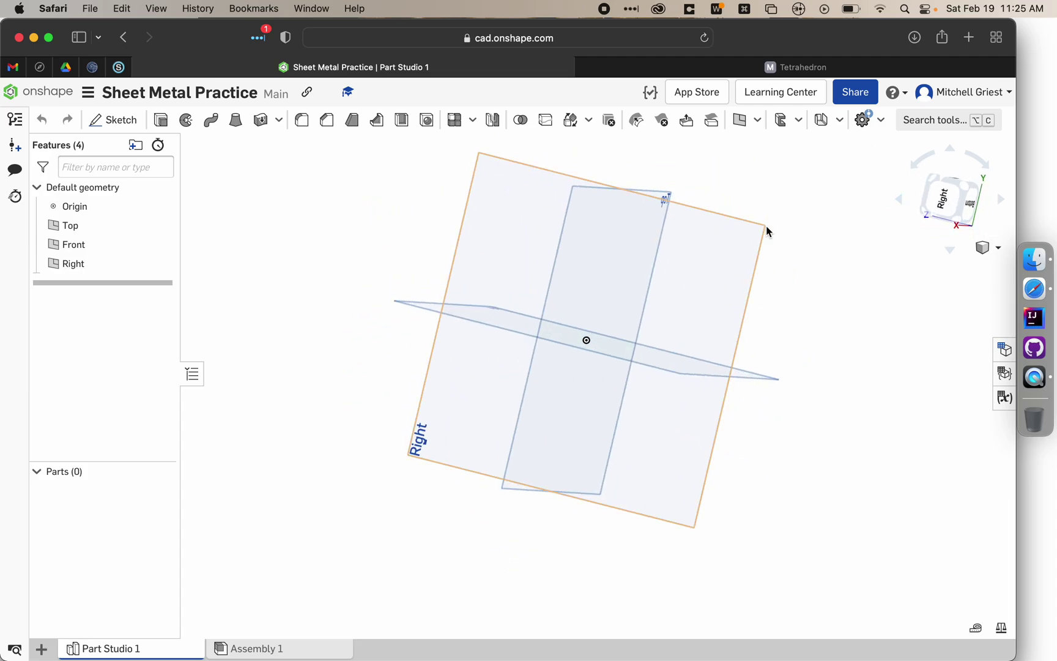
key("shift+7")
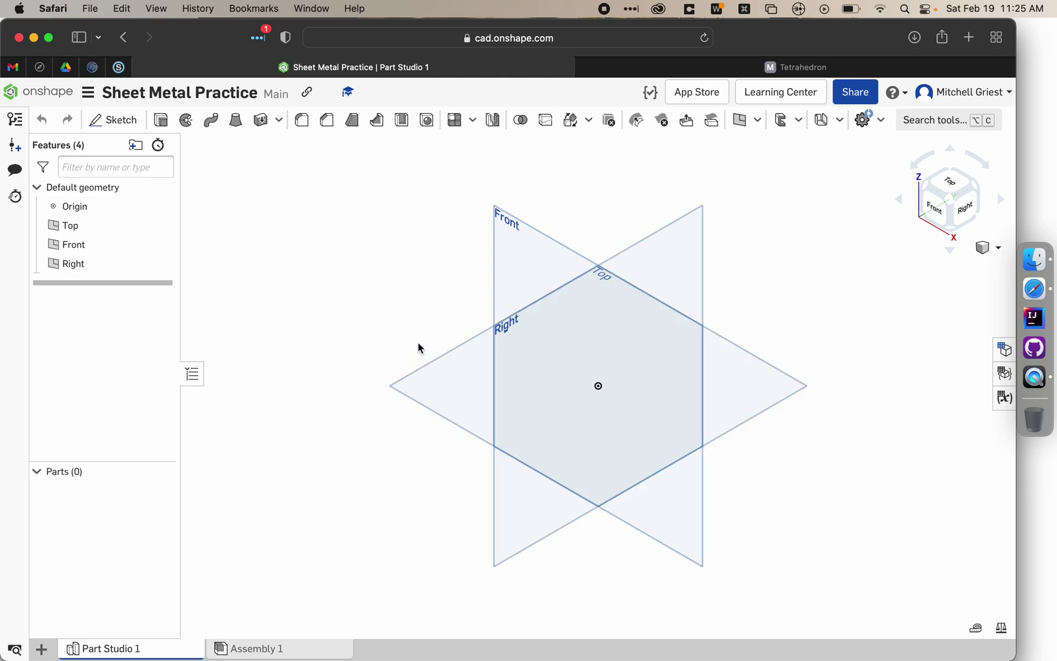
left_click(472, 366)
left_click(535, 349)
left_click(430, 236)
Step: Start a new sketch on the Top plane and view it face-on
mouse_move(401, 245)
right_mouse_down()
mouse_move(413, 238)
mouse_move(405, 229)
right_mouse_up()
left_click(445, 370)
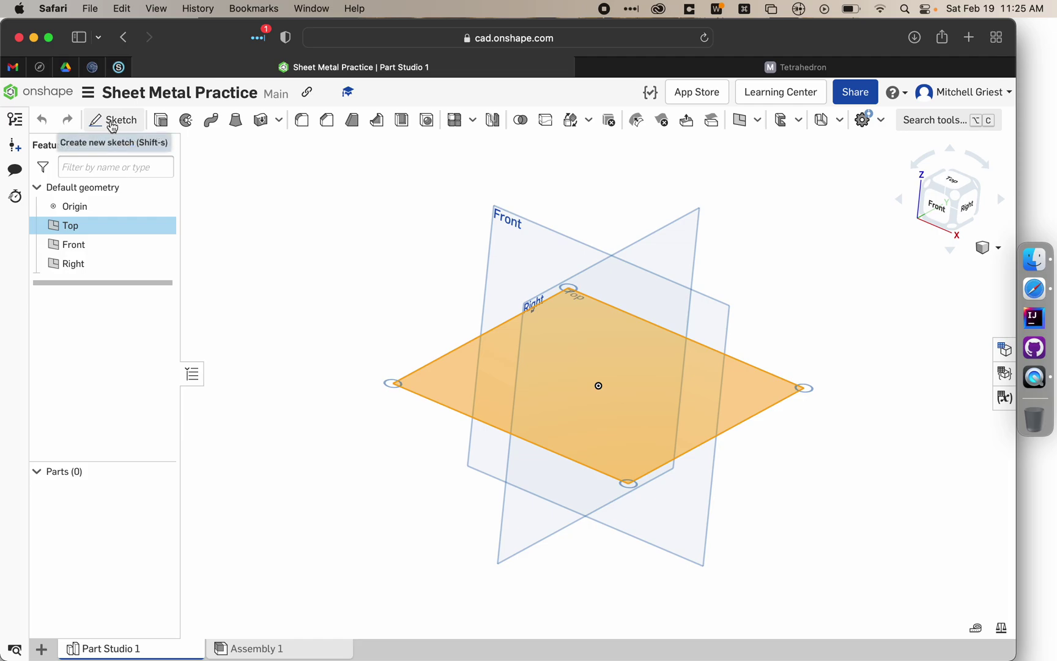
left_click(114, 121)
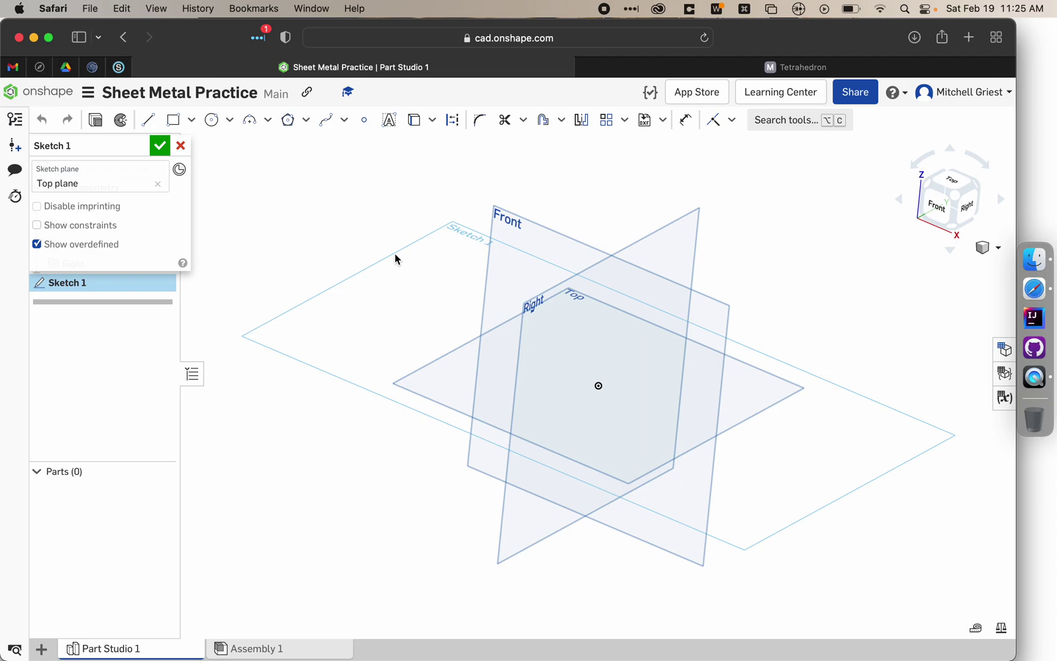
key("n")
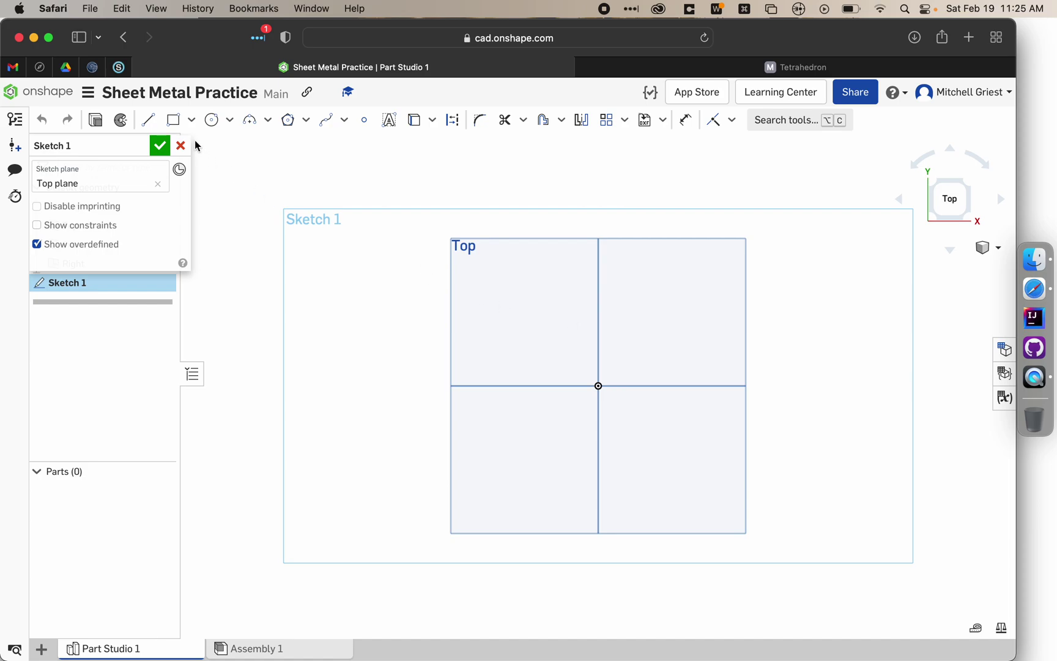
Step: Sketch a center point rectangle on the origin, about 11.3 by 6.2 cm, and stretch it wider by its upper-right corner
left_click(192, 119)
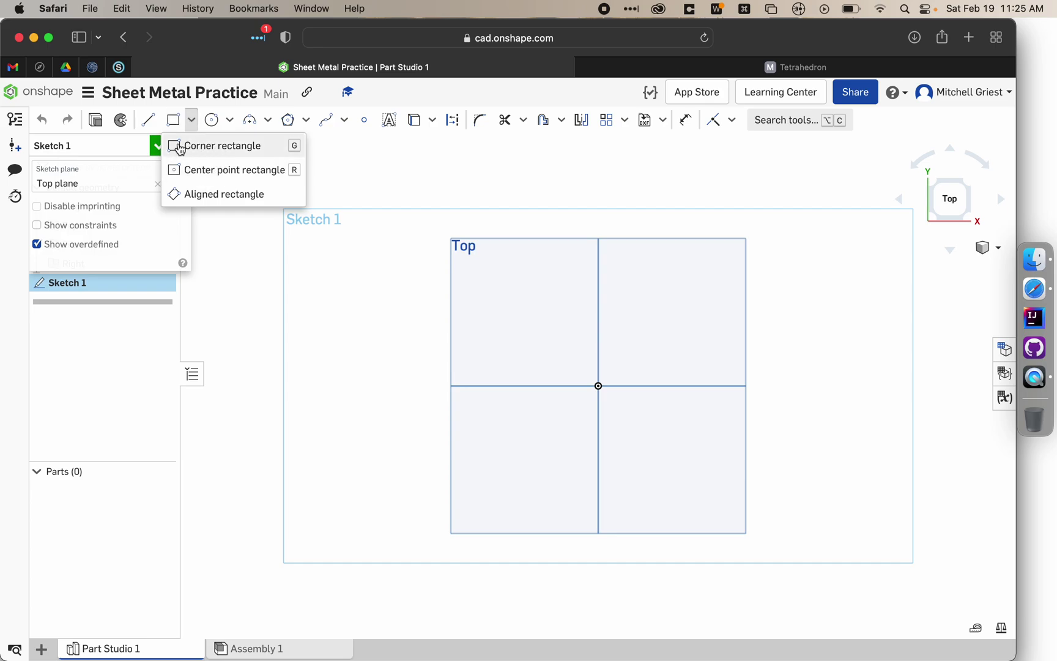
left_click(213, 176)
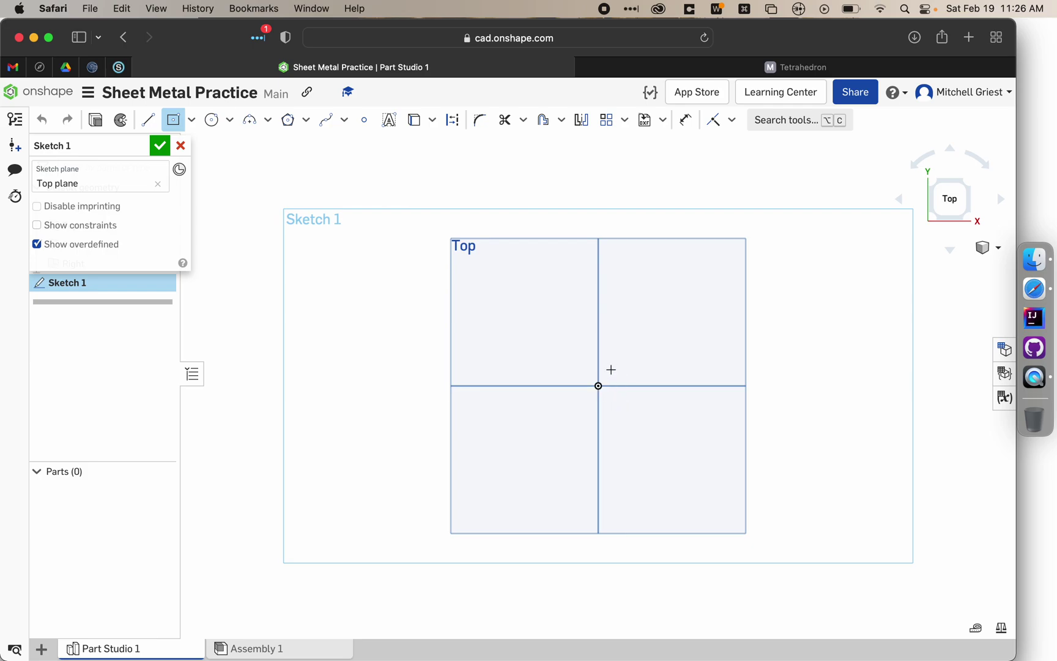
left_click(599, 386)
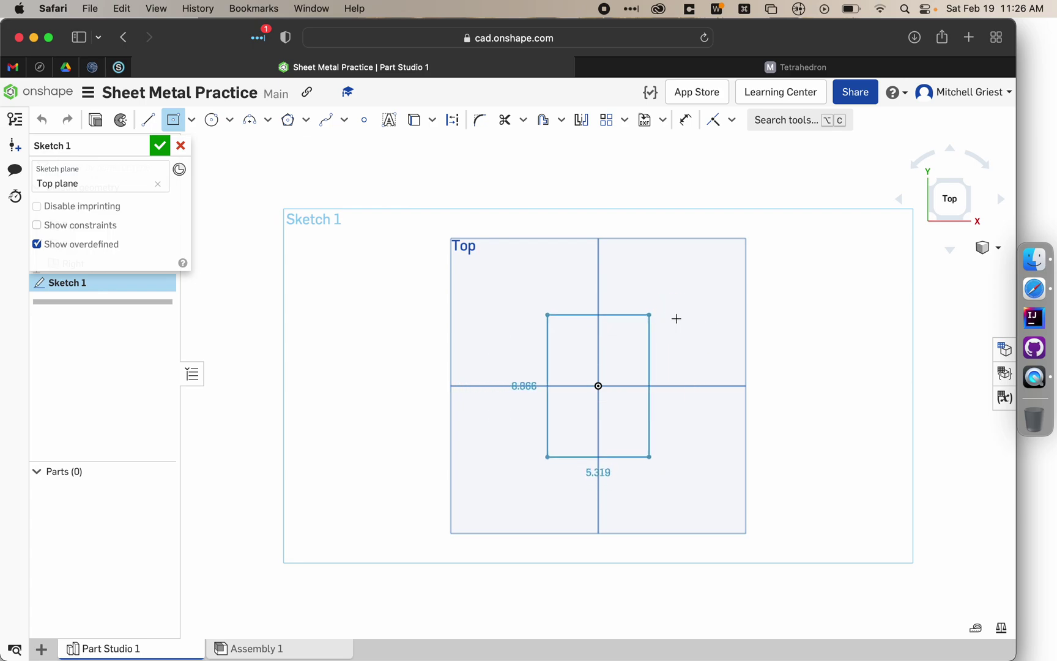
left_click(710, 326)
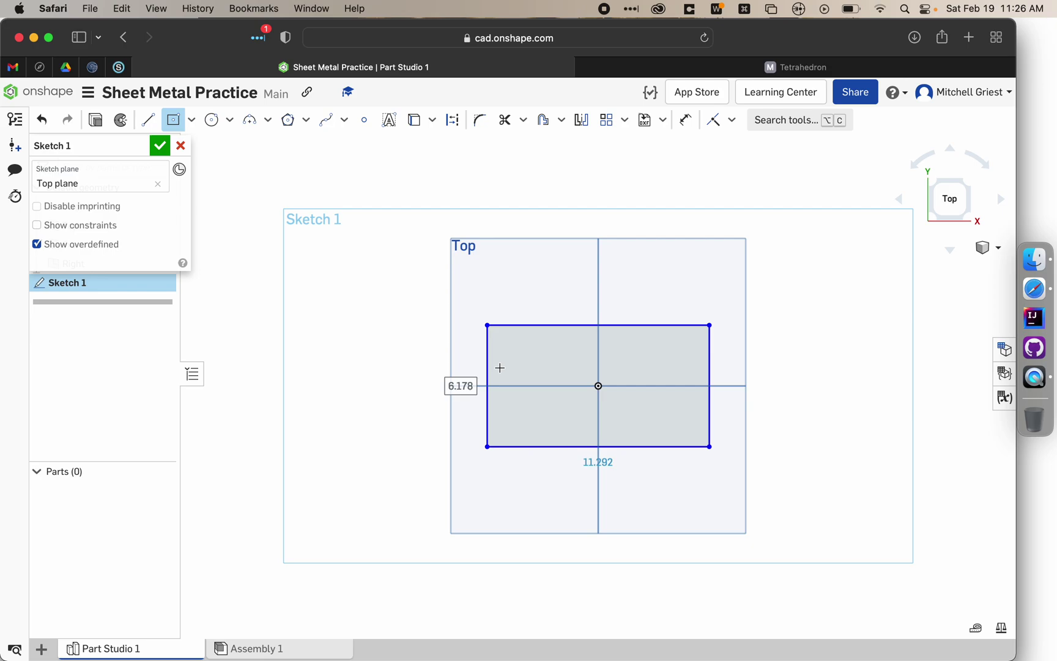
left_click(174, 119)
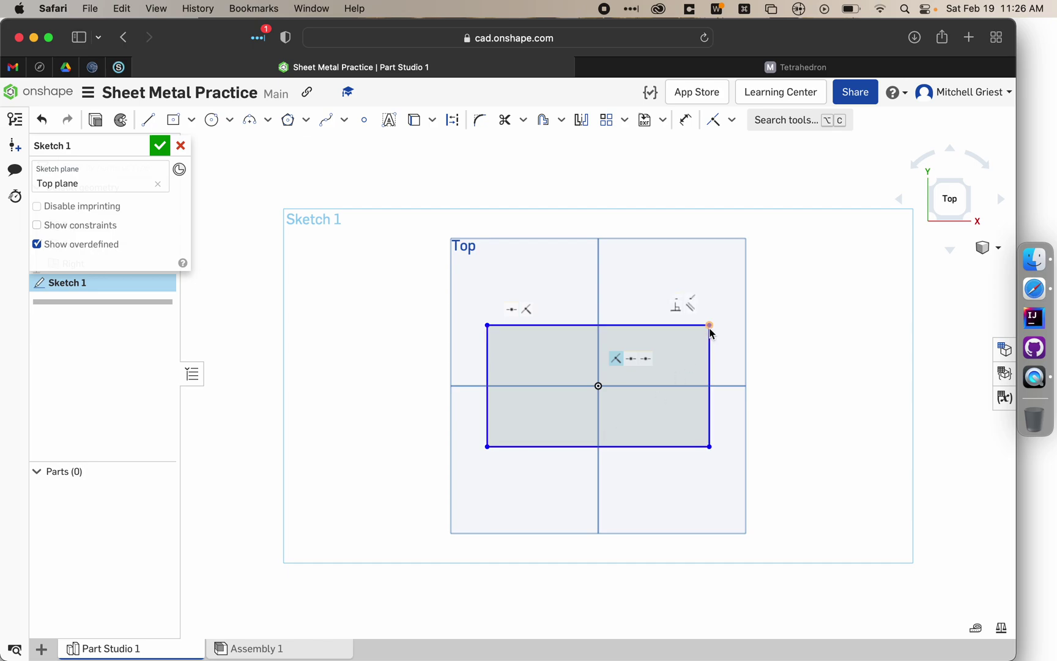
left_click_drag(684, 328, 721, 330)
Step: Make the rectangle's top and right edges equal and shrink the resulting square by its corner to about 9.9 cm per side
left_click(732, 120)
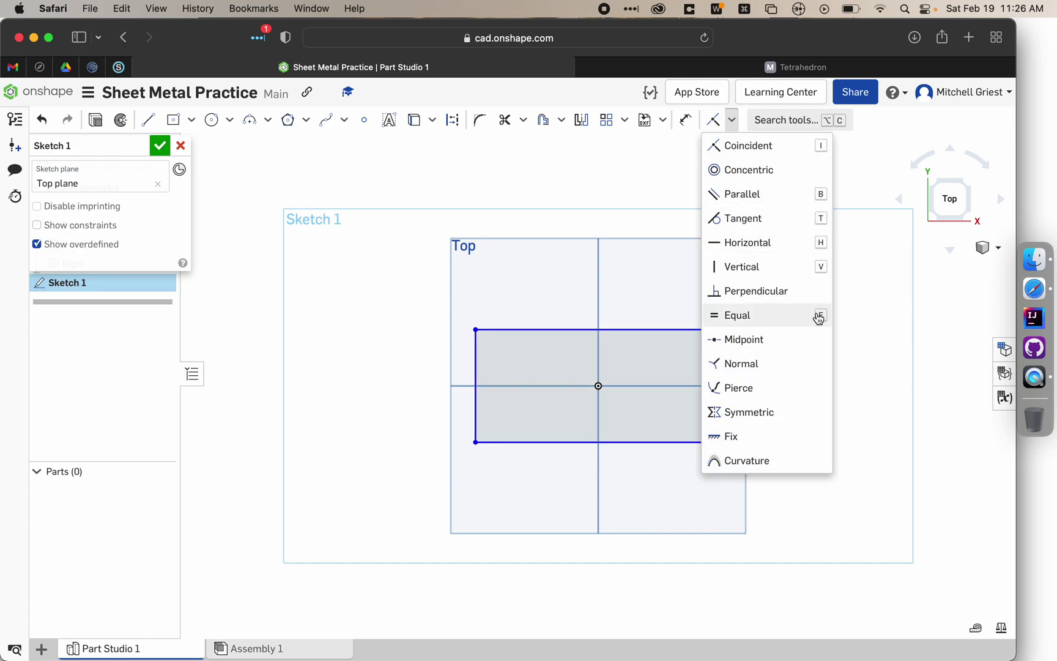
left_click(776, 323)
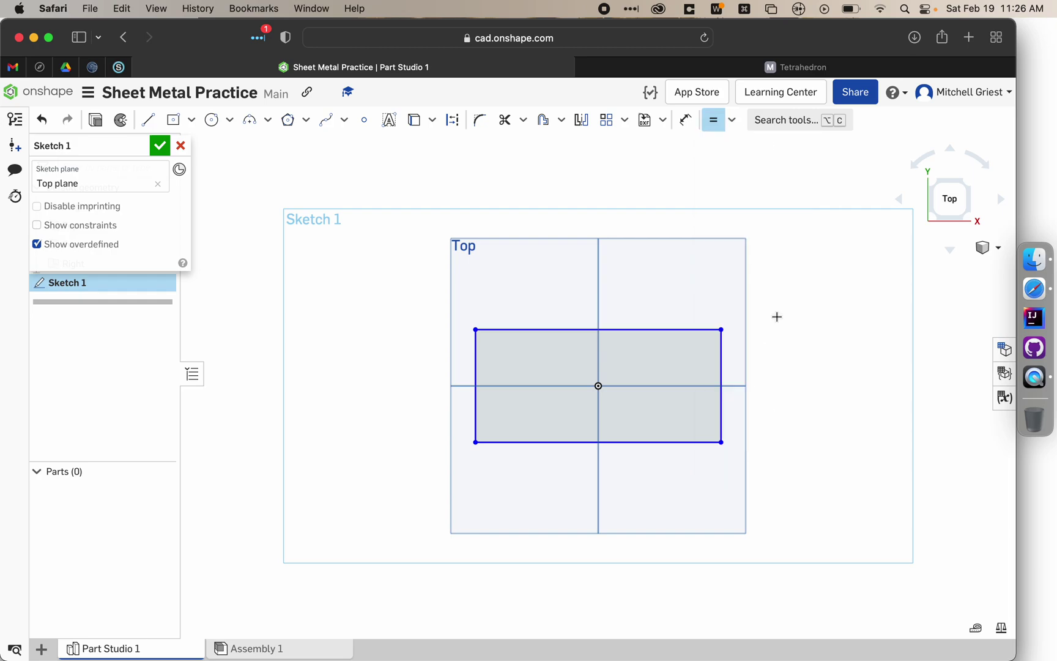
left_click(704, 329)
left_click(721, 350)
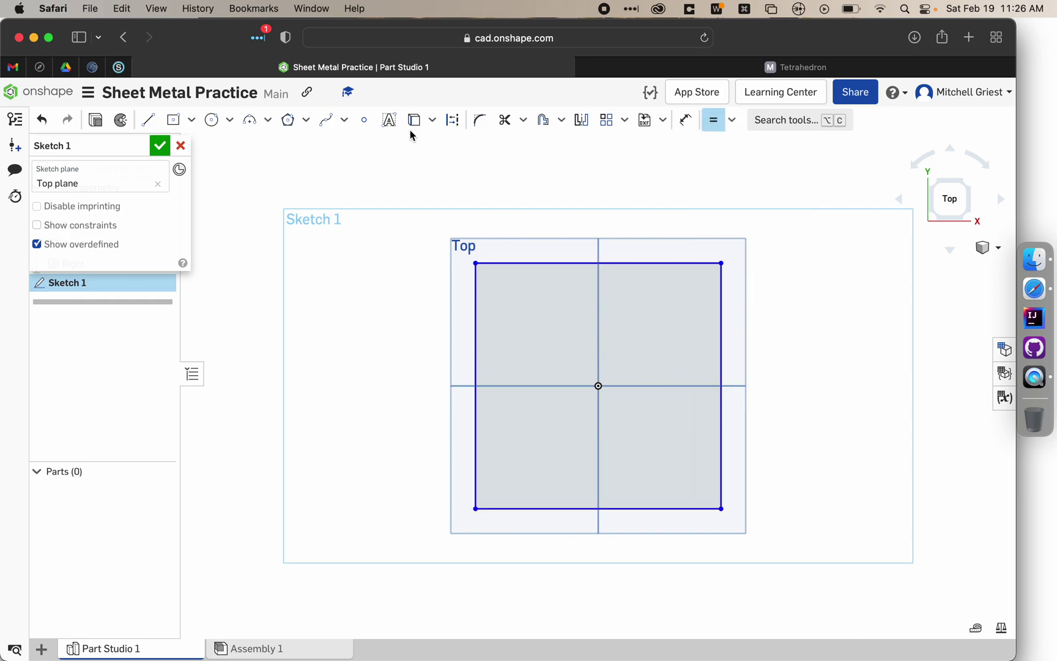
left_click(715, 121)
left_click(750, 255)
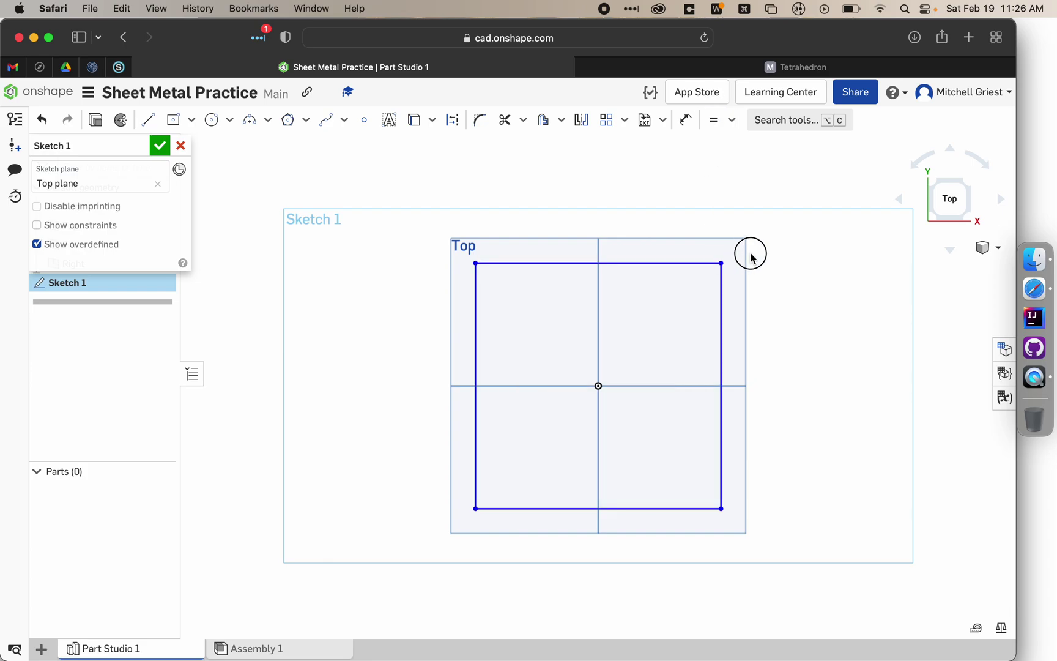
mouse_move(751, 257)
left_mouse_down()
mouse_move(708, 344)
mouse_move(755, 287)
mouse_move(694, 287)
mouse_move(647, 326)
mouse_move(705, 285)
mouse_move(699, 295)
left_mouse_up()
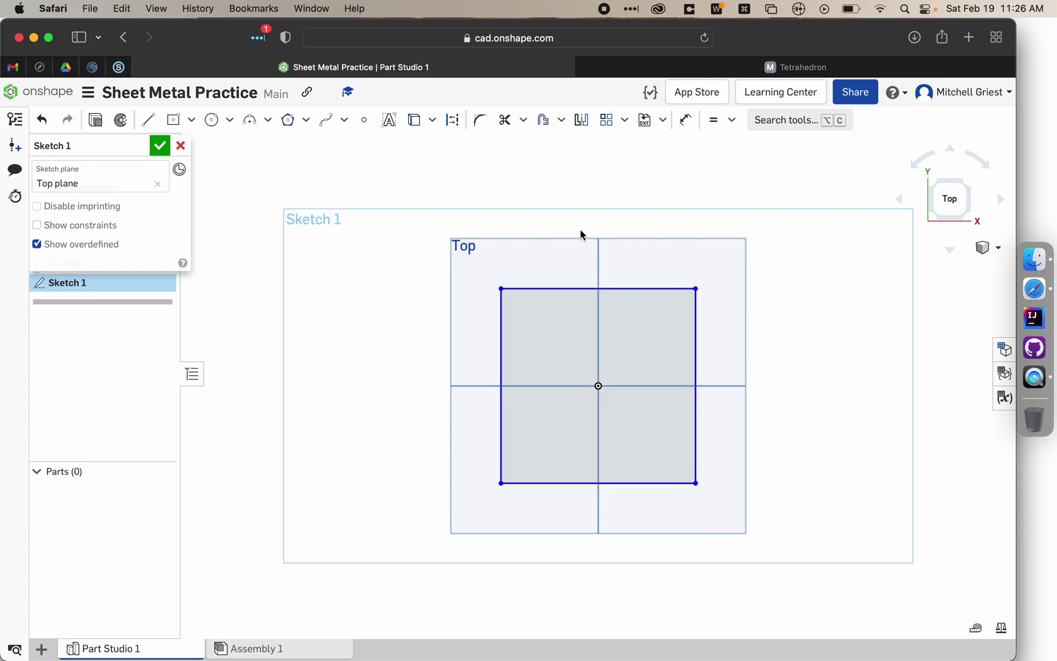
Step: Dimension the square's right edge and set its length to 7 cm
key("d")
left_click(696, 346)
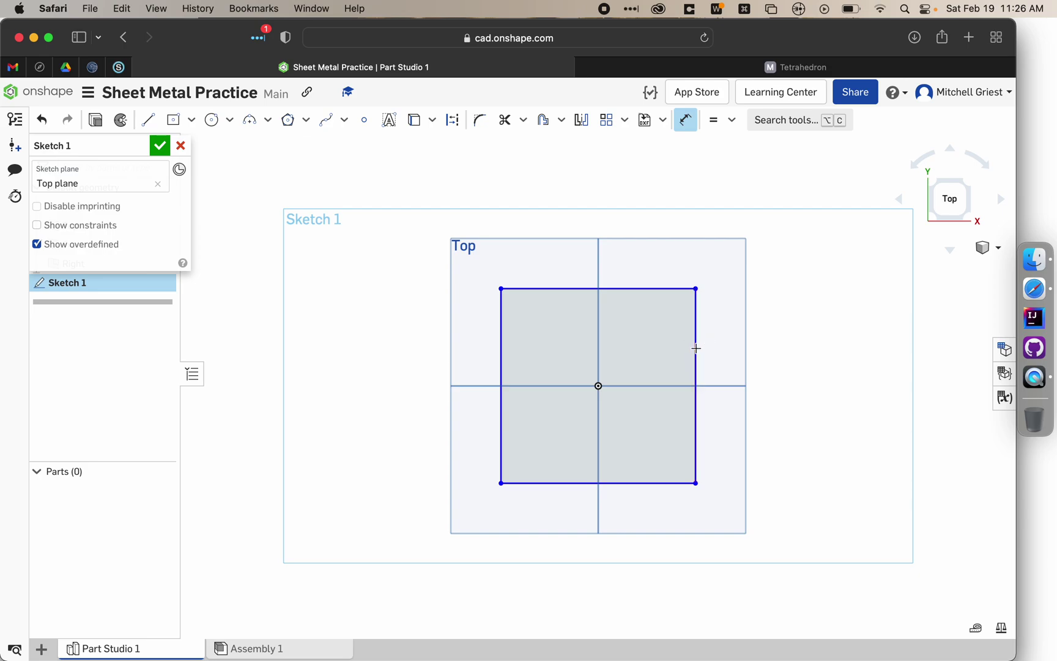
left_click(781, 384)
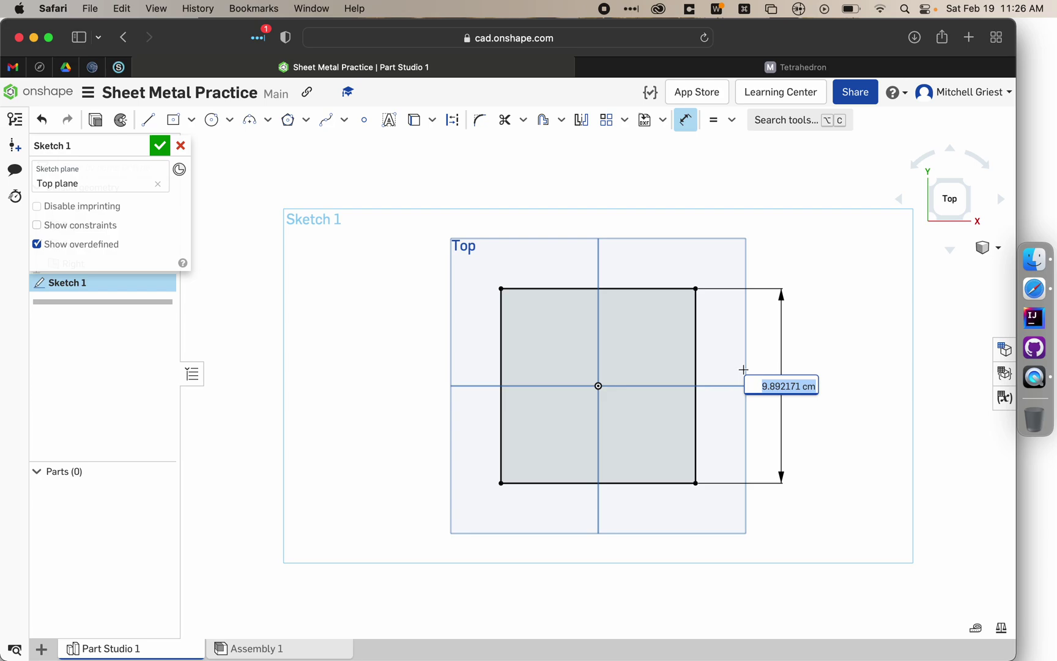
type("7")
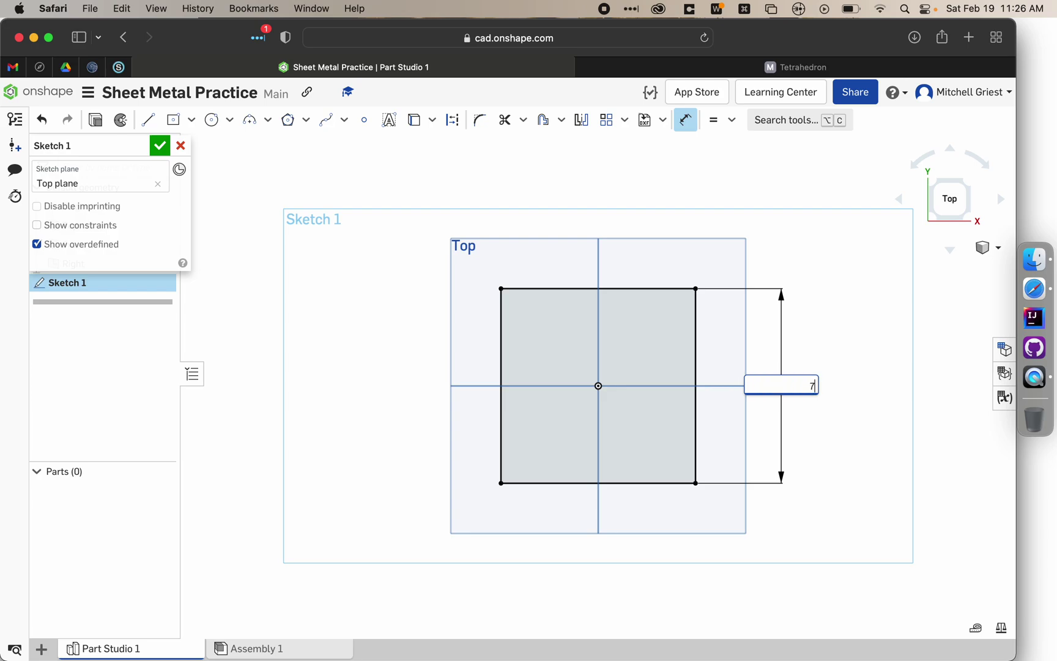
type("cm")
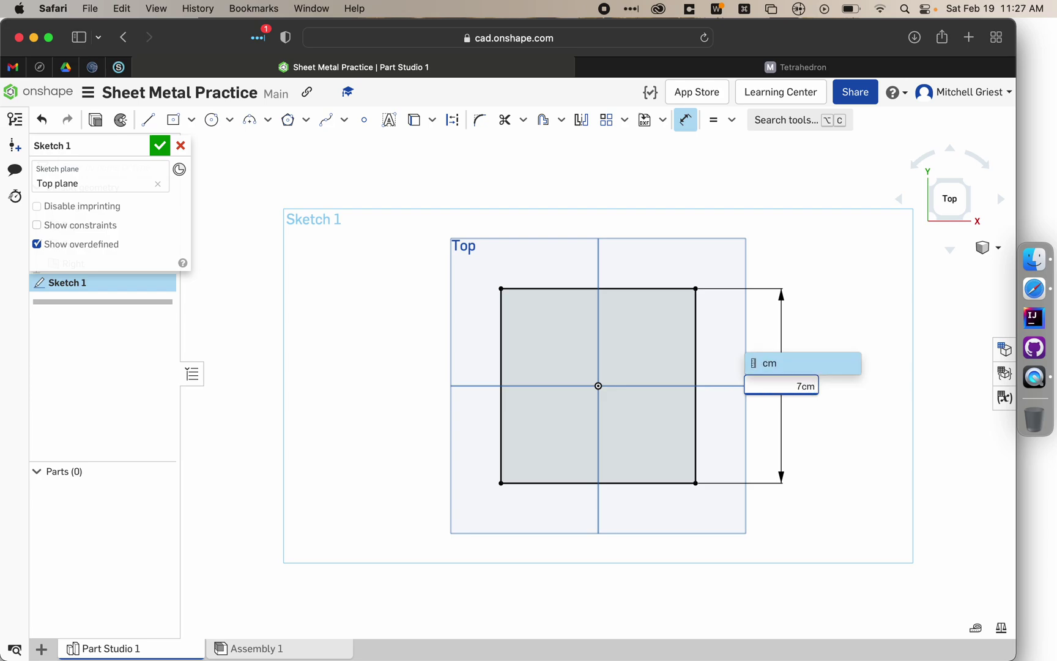
key("Return")
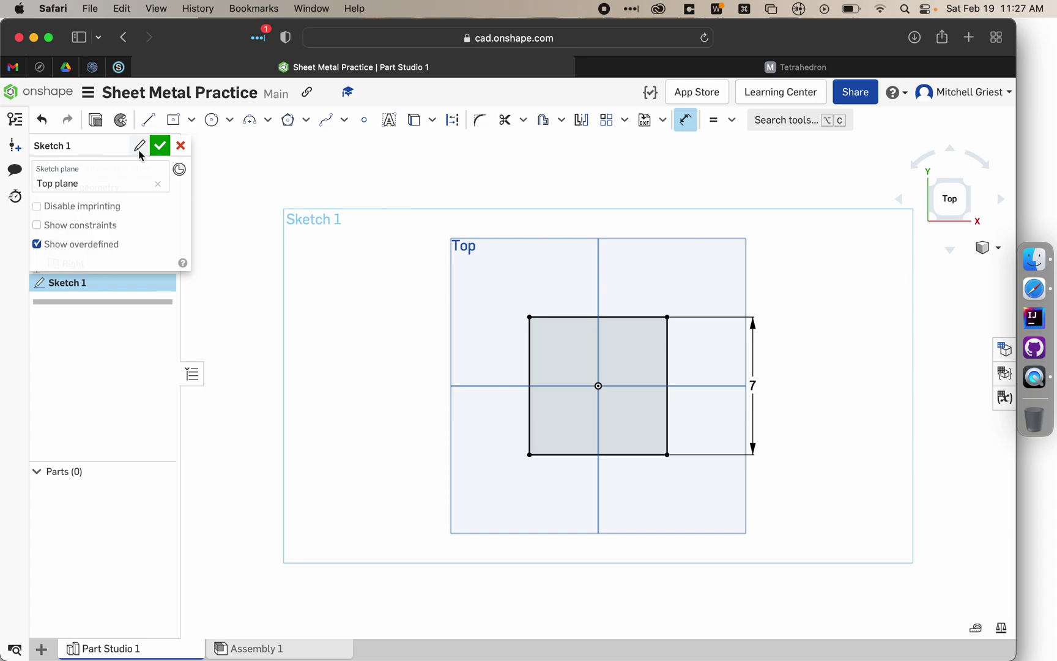
Step: Rename the sketch as Square and finish it
left_click(139, 147)
type("Square")
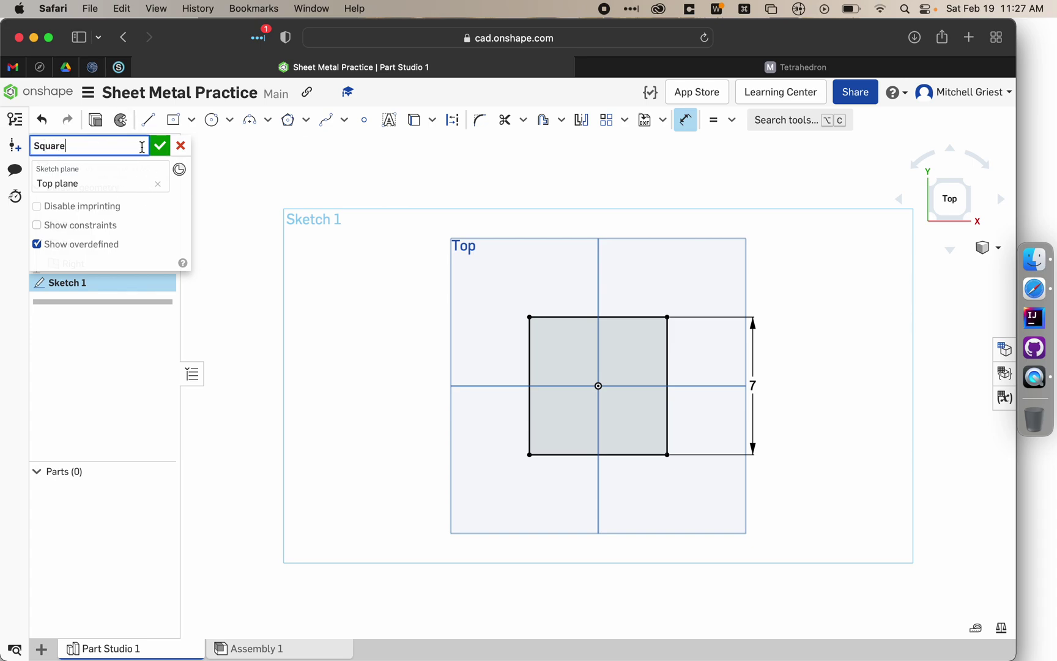
left_click(172, 224)
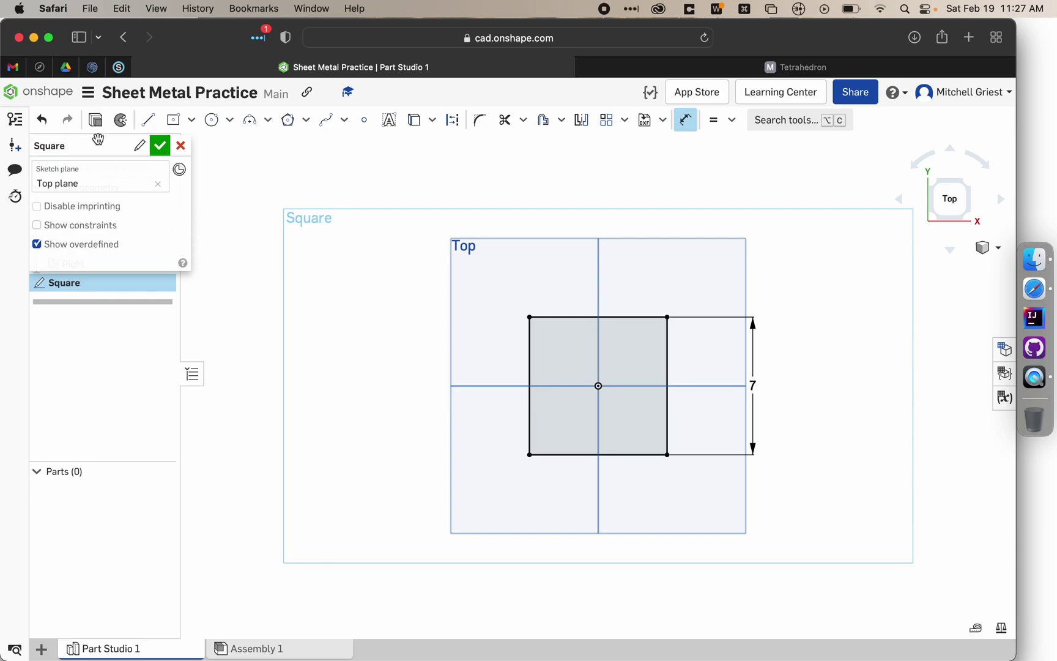
mouse_move(97, 140)
left_mouse_down()
mouse_move(208, 203)
mouse_move(277, 148)
left_mouse_up()
left_click(312, 146)
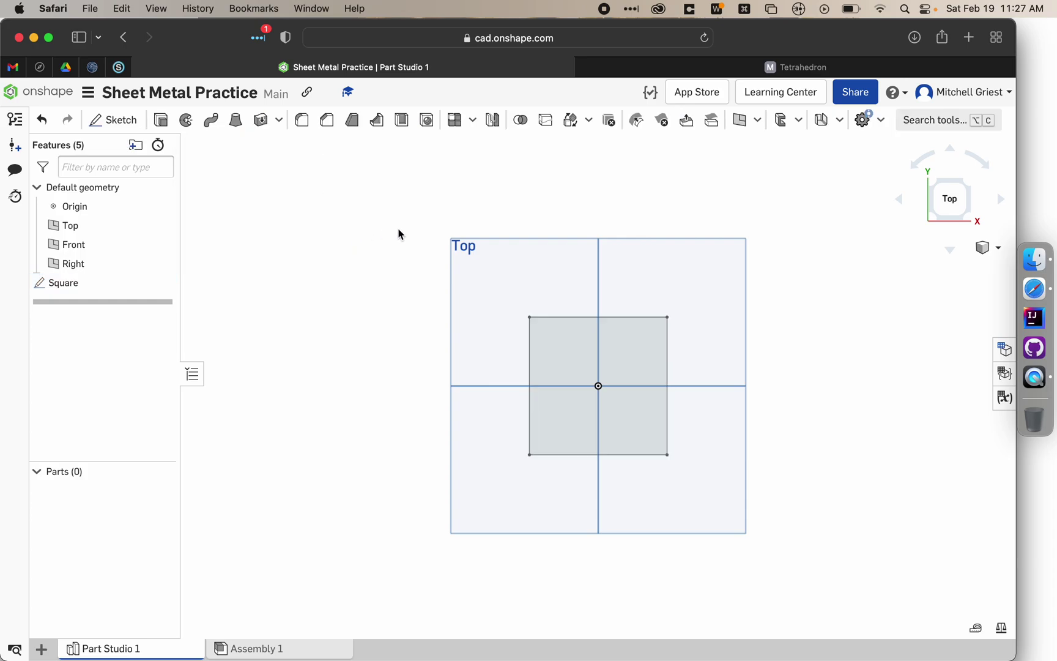
Step: Extrude the Square sketch as a new solid with a symmetric blind depth of 7 cm
key("shift+7")
left_click(430, 357)
right_click_drag(430, 357, 441, 349)
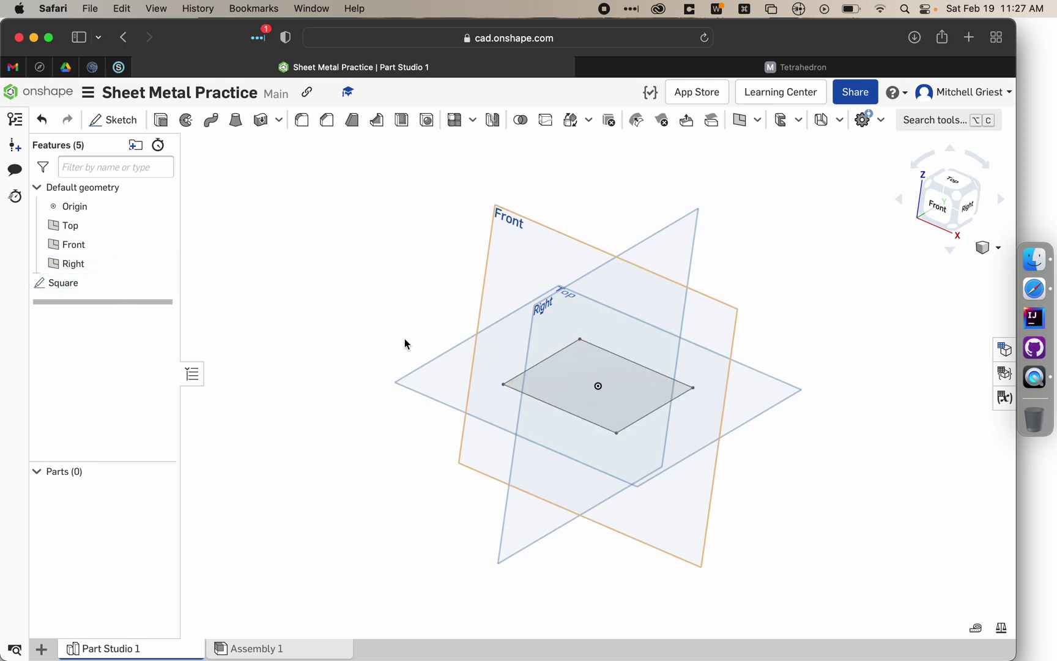
left_click(94, 281)
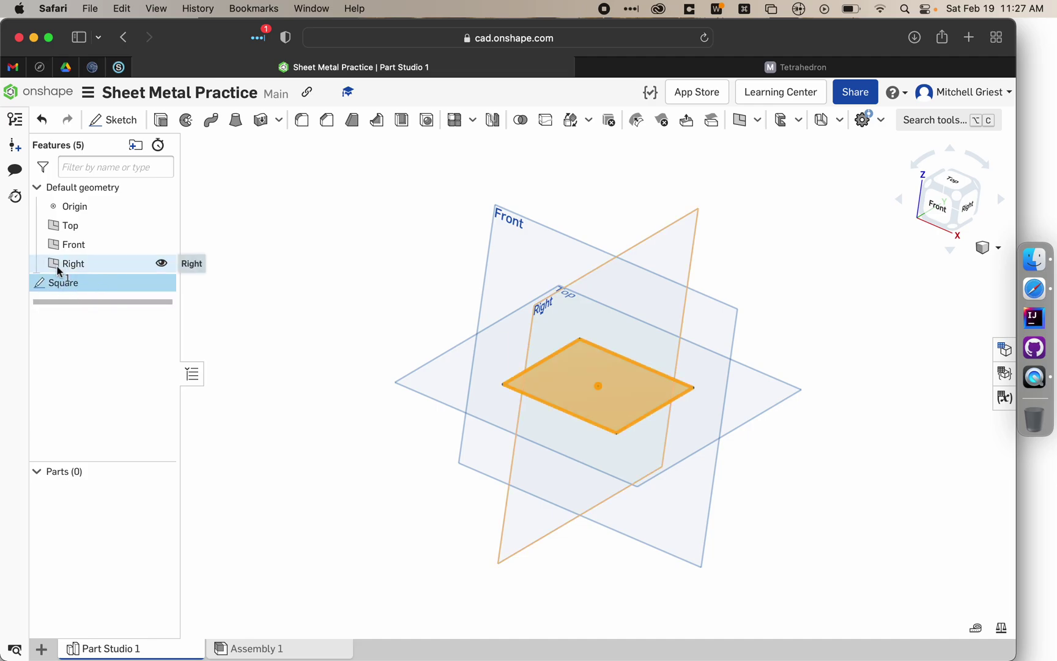
left_click(161, 121)
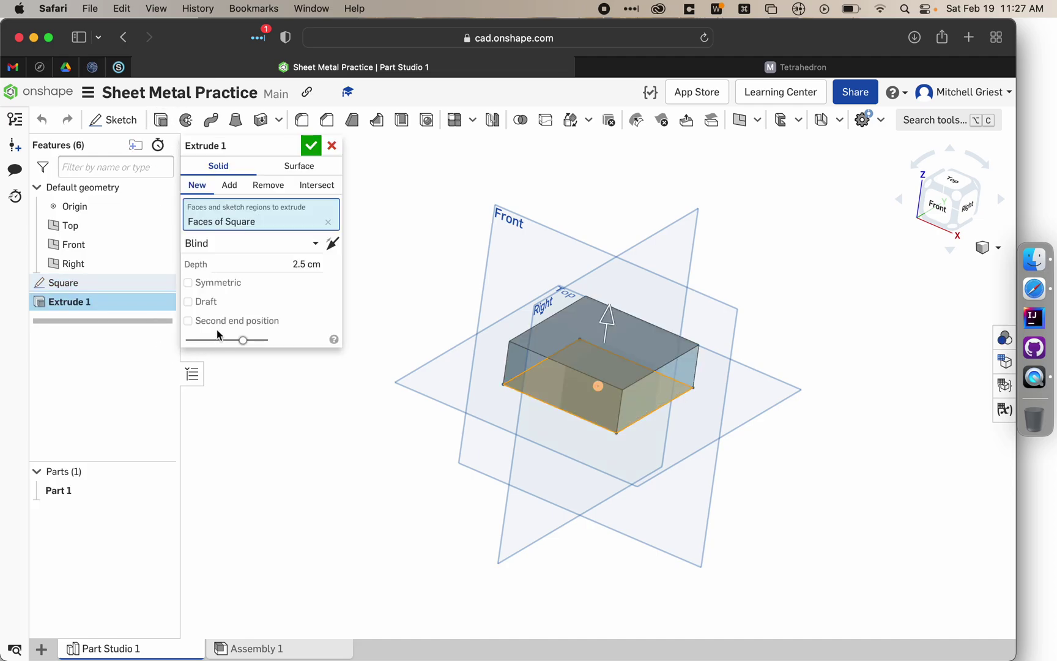
left_click(264, 264)
type("7")
key("Return")
left_click(187, 283)
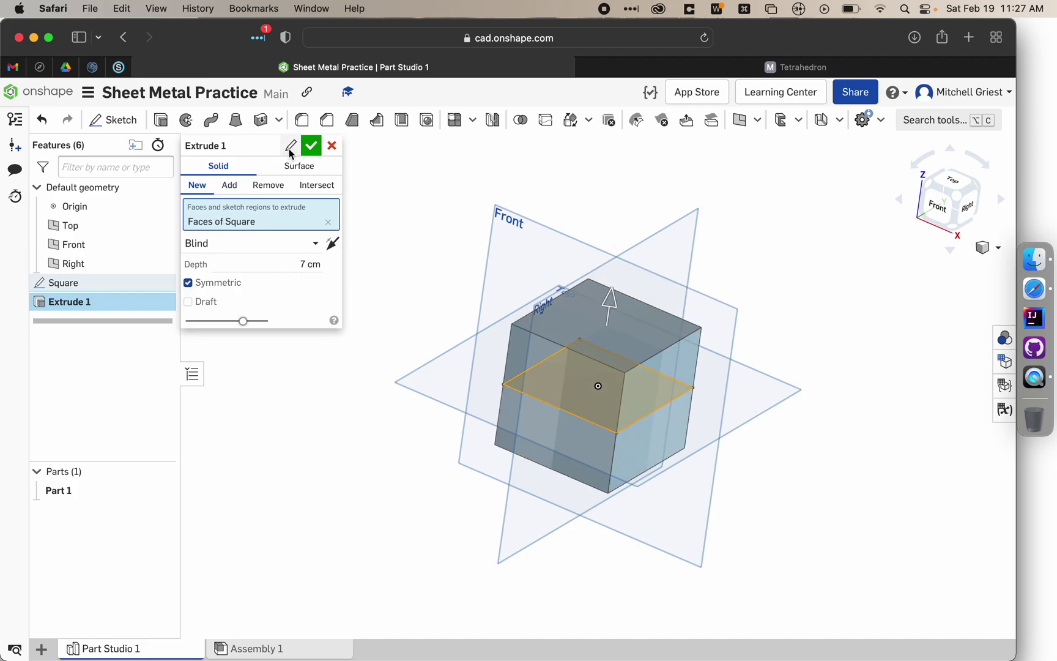
Step: Rename the extrusion feature as Cube and accept it
left_click(290, 151)
type("Cu")
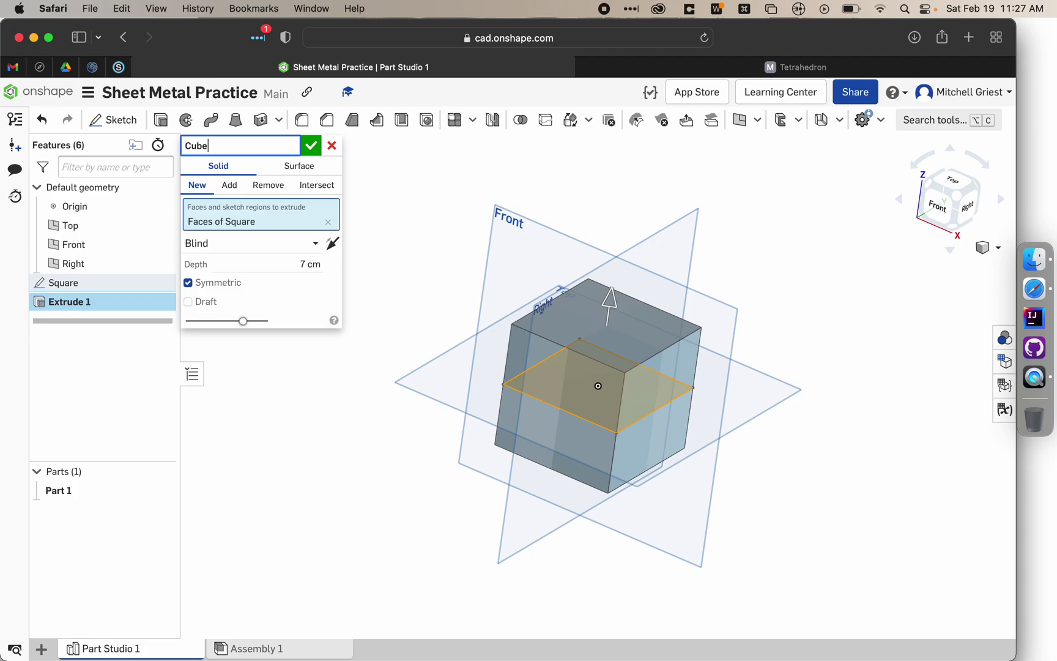
type("be")
left_click(313, 149)
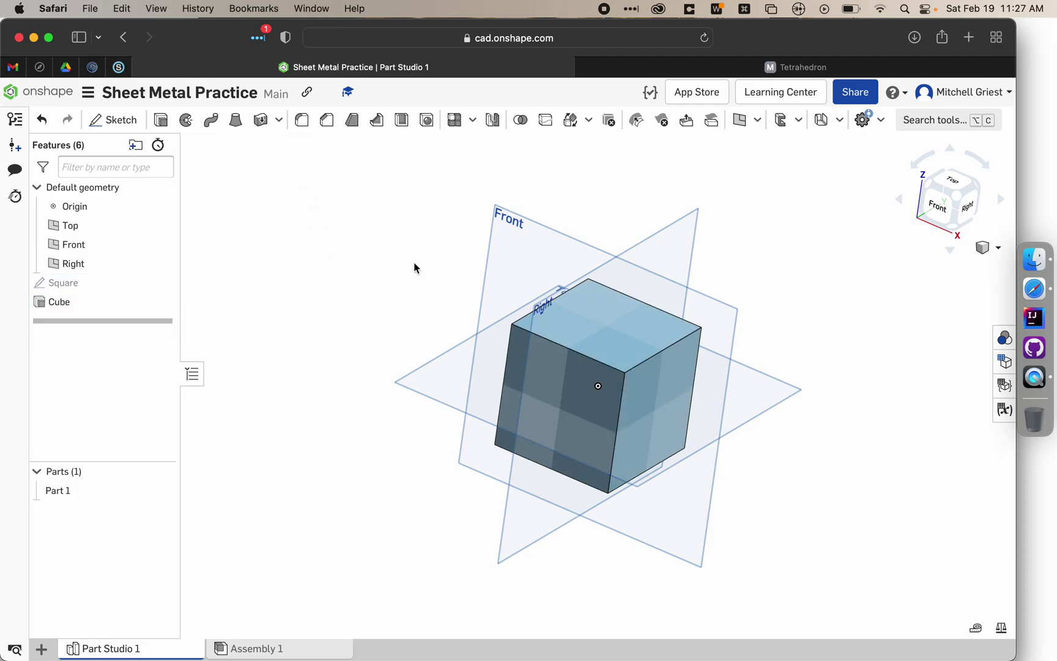
Step: Return to the isometric view and hide the Top, Front and Right default planes around the cube
right_click_drag(460, 334, 411, 203)
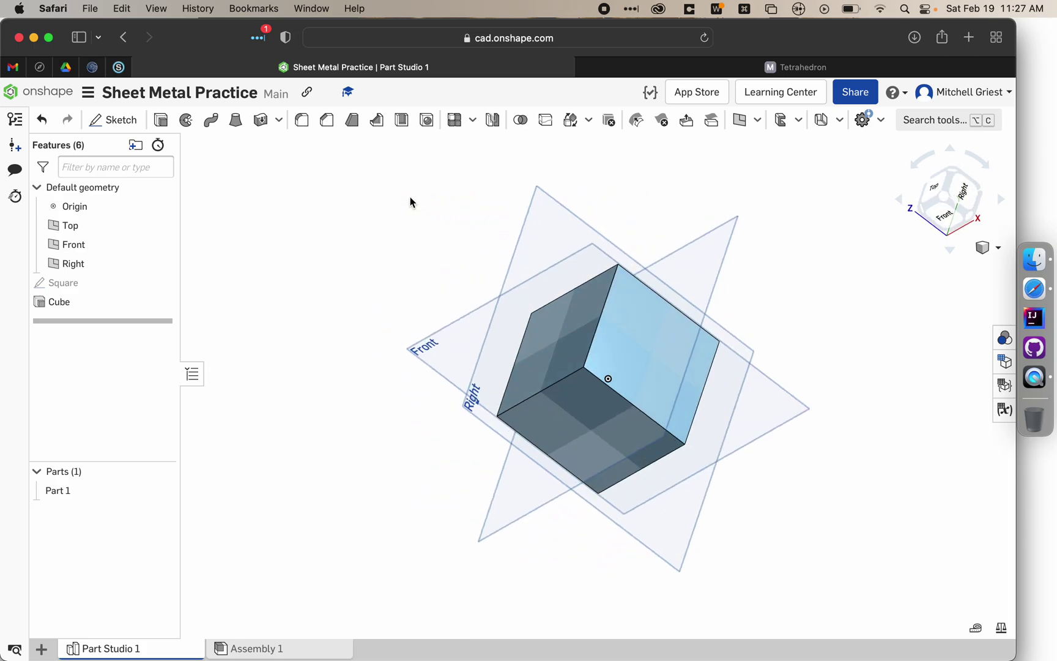
left_click(401, 266)
left_click_drag(401, 267, 465, 226)
right_click_drag(358, 272, 431, 213)
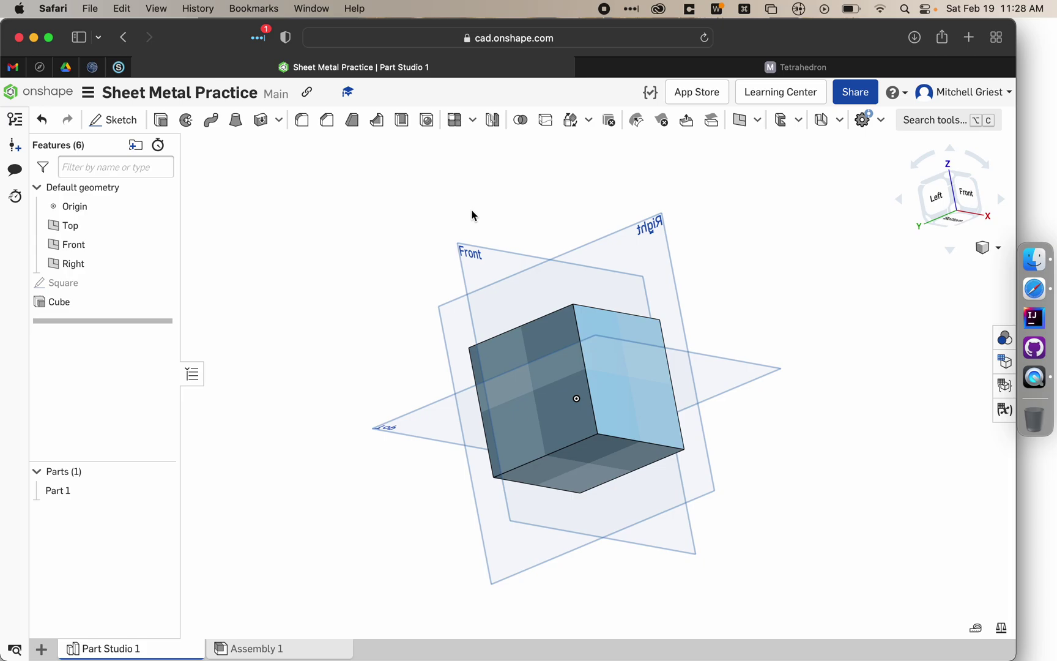
key("shift+7")
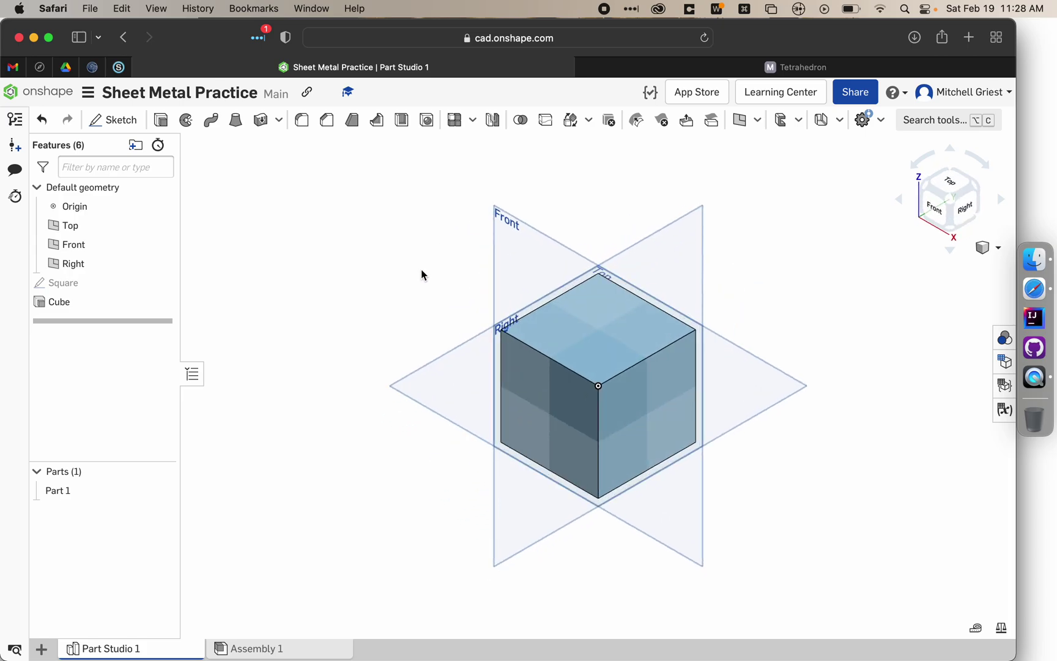
key("p")
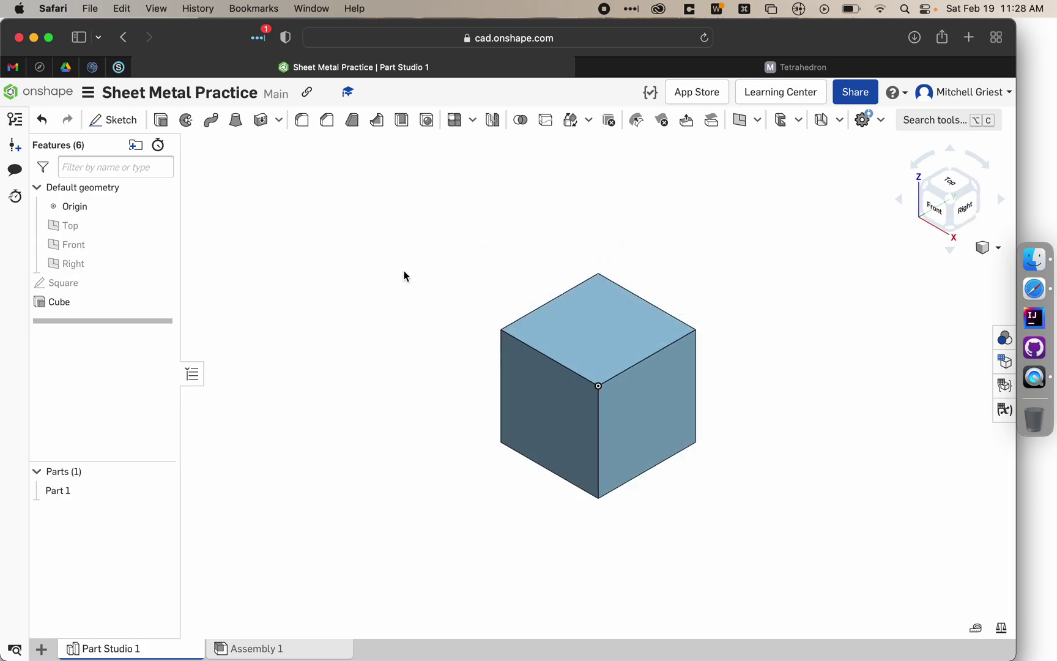
key("p")
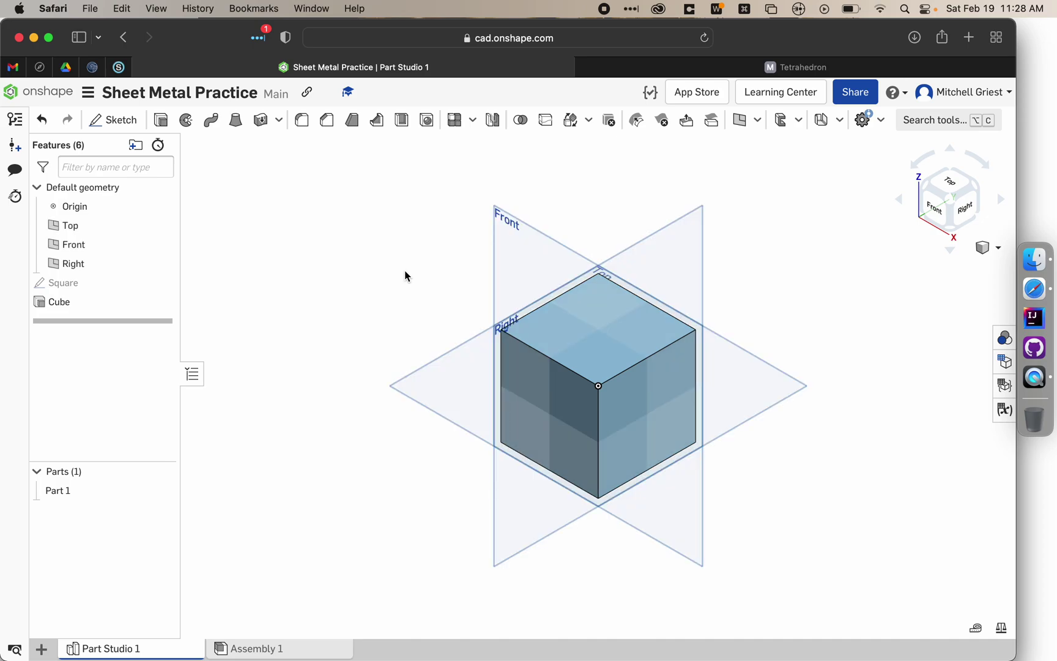
key("p")
key("p")
key("p")
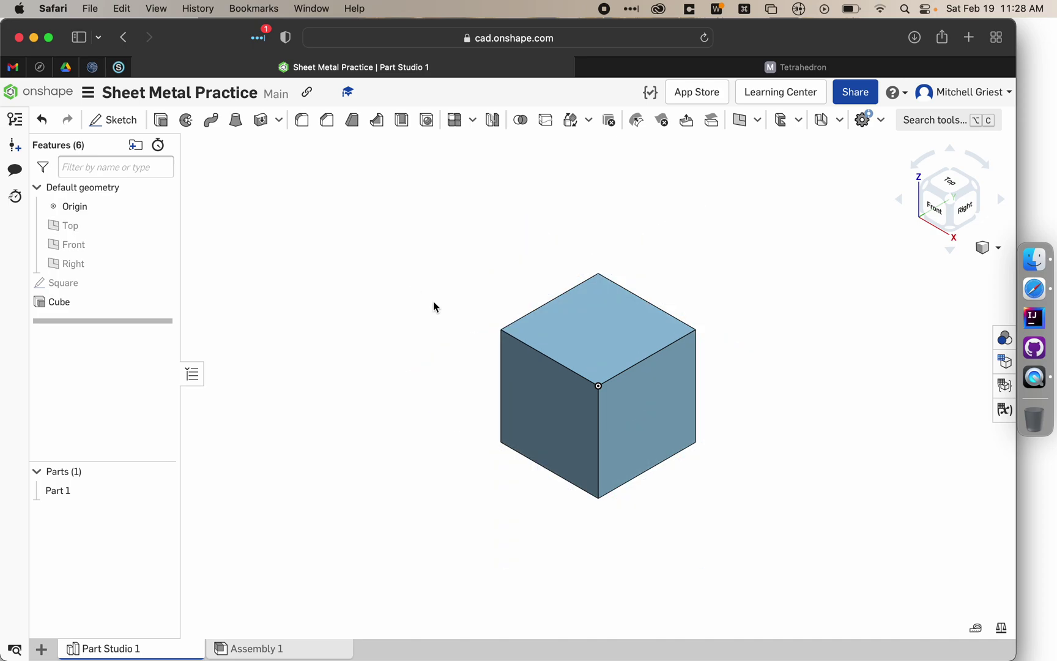
Step: Examine the cube from several angles and at different places in the view
mouse_move(438, 307)
right_mouse_down()
mouse_move(557, 257)
mouse_move(482, 288)
mouse_move(450, 319)
right_mouse_up()
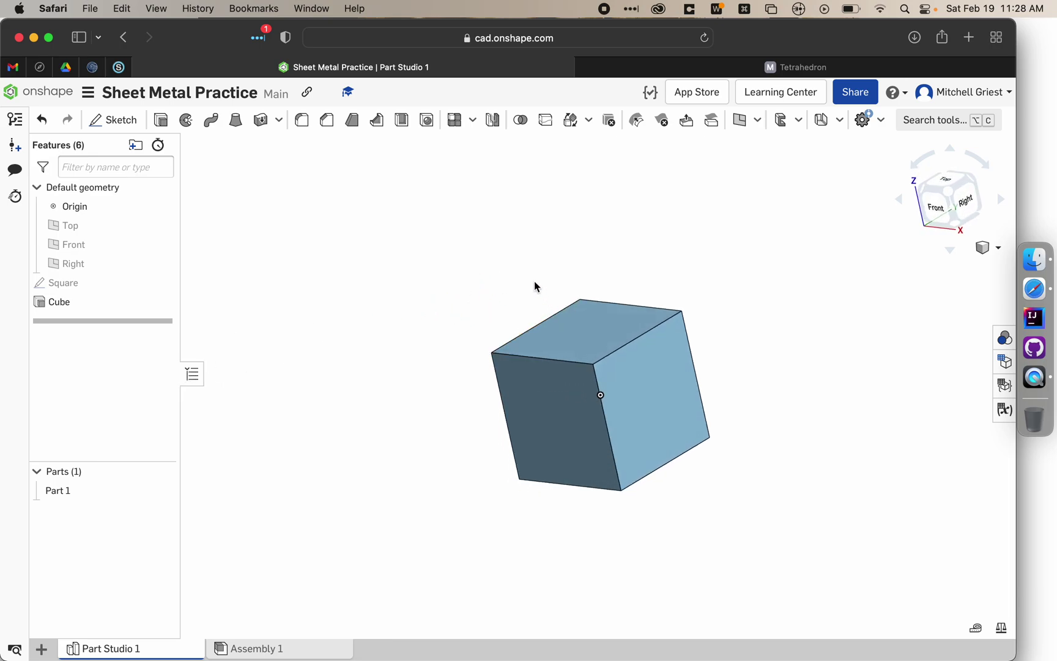
right_click_drag(520, 272, 546, 288)
left_click(471, 284)
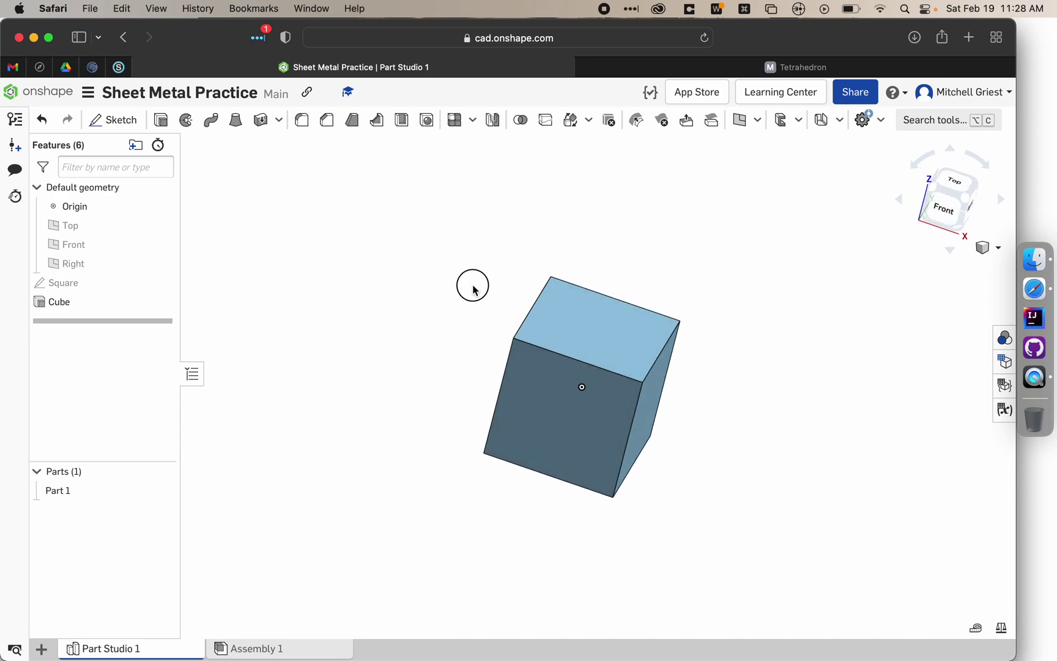
right_click_drag(386, 291, 280, 287)
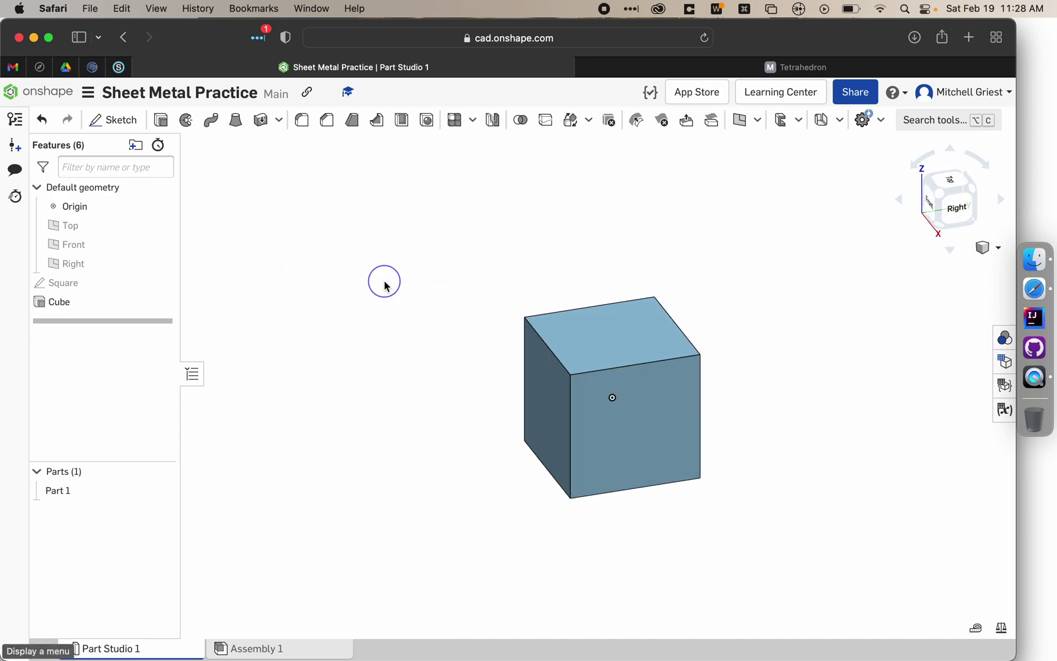
middle_click_drag(385, 284, 242, 291)
middle_click_drag(500, 297, 434, 269)
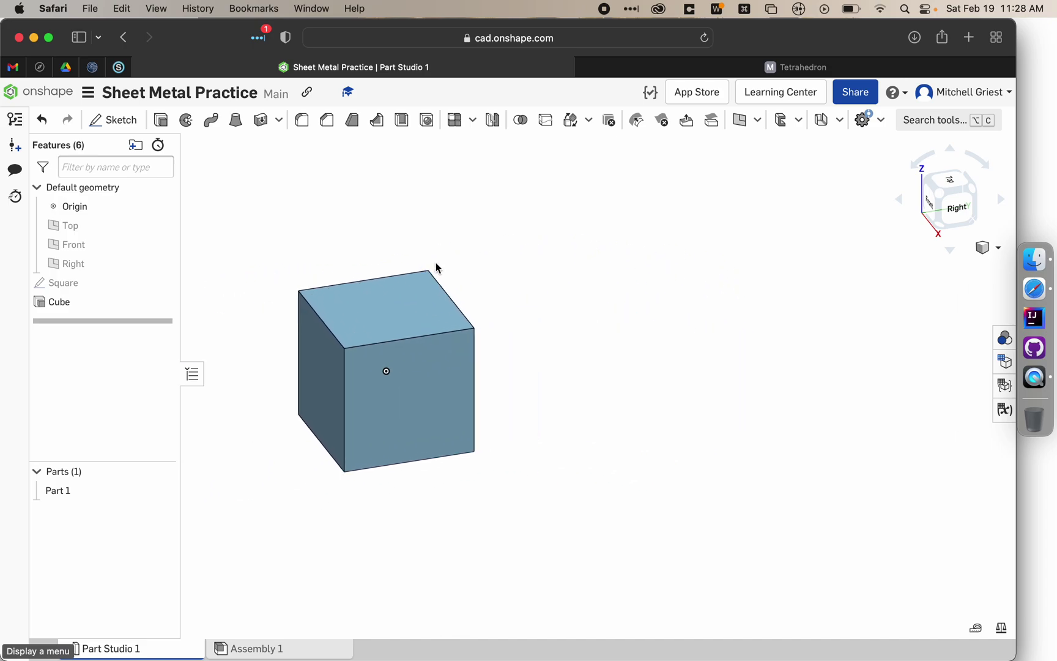
mouse_move(434, 269)
right_mouse_down()
mouse_move(469, 264)
mouse_move(451, 266)
right_mouse_up()
middle_click_drag(500, 259, 460, 275)
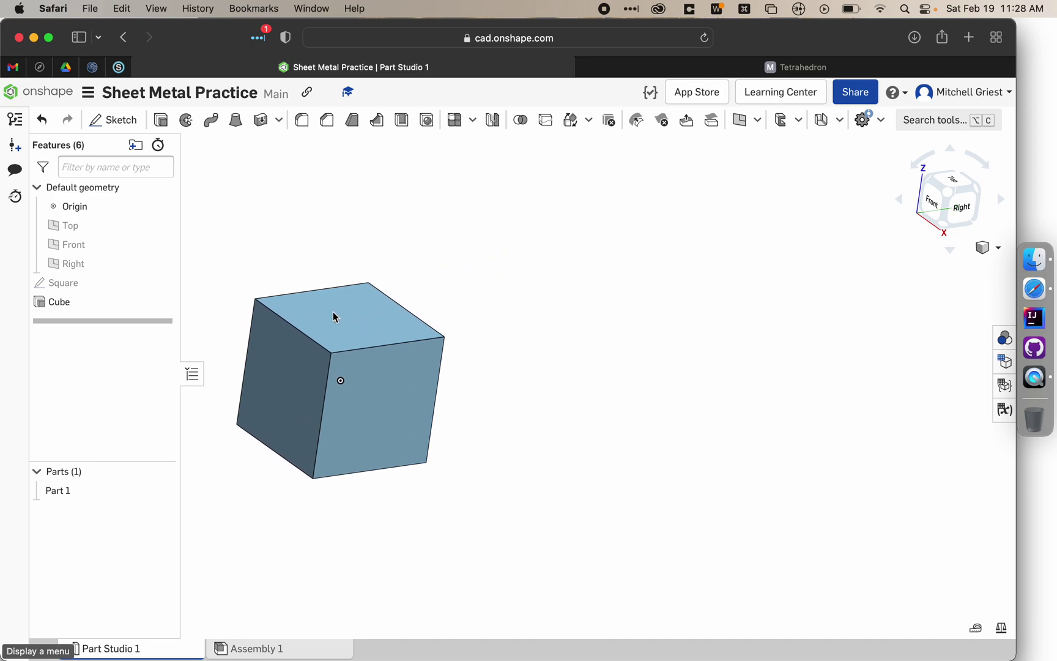
Step: Rename the solid part as Cube in the parts list
left_click(89, 494)
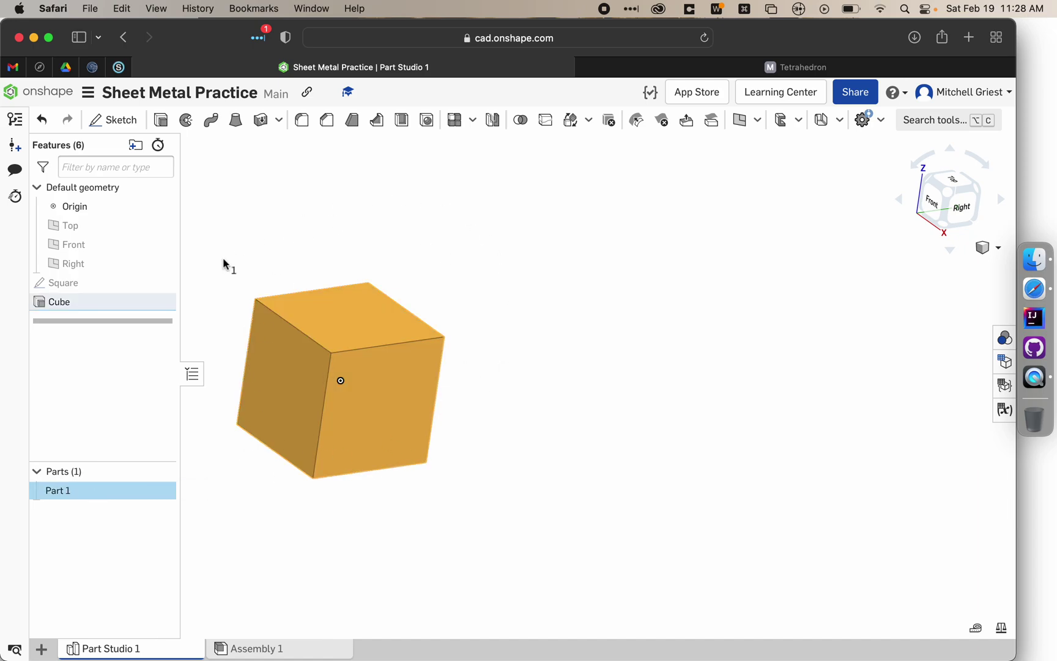
left_click(261, 240)
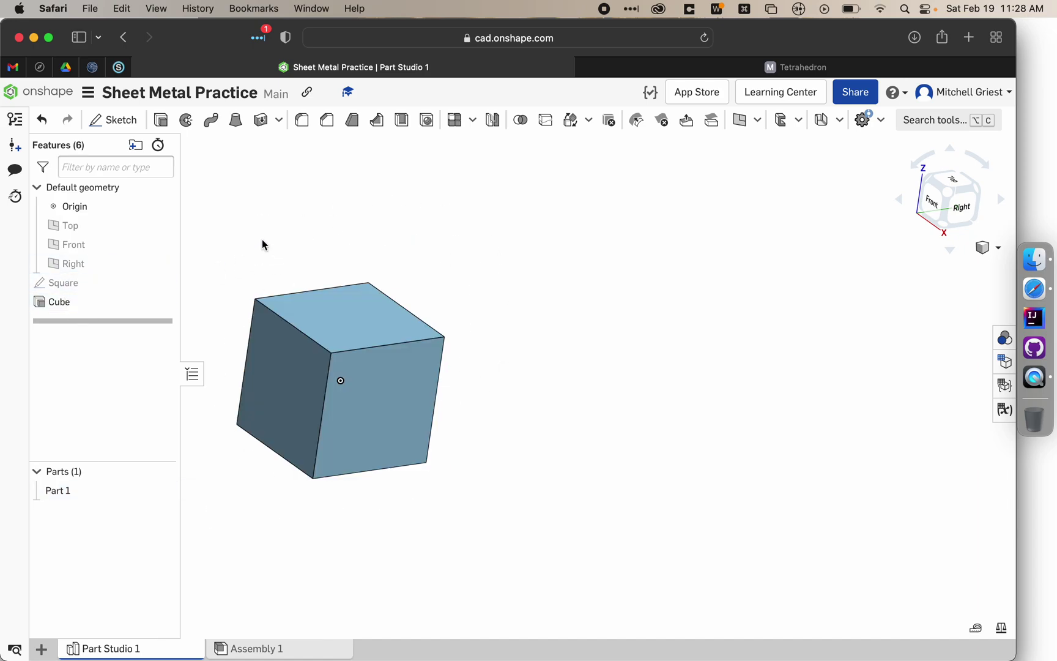
left_click(107, 492)
right_click(107, 493)
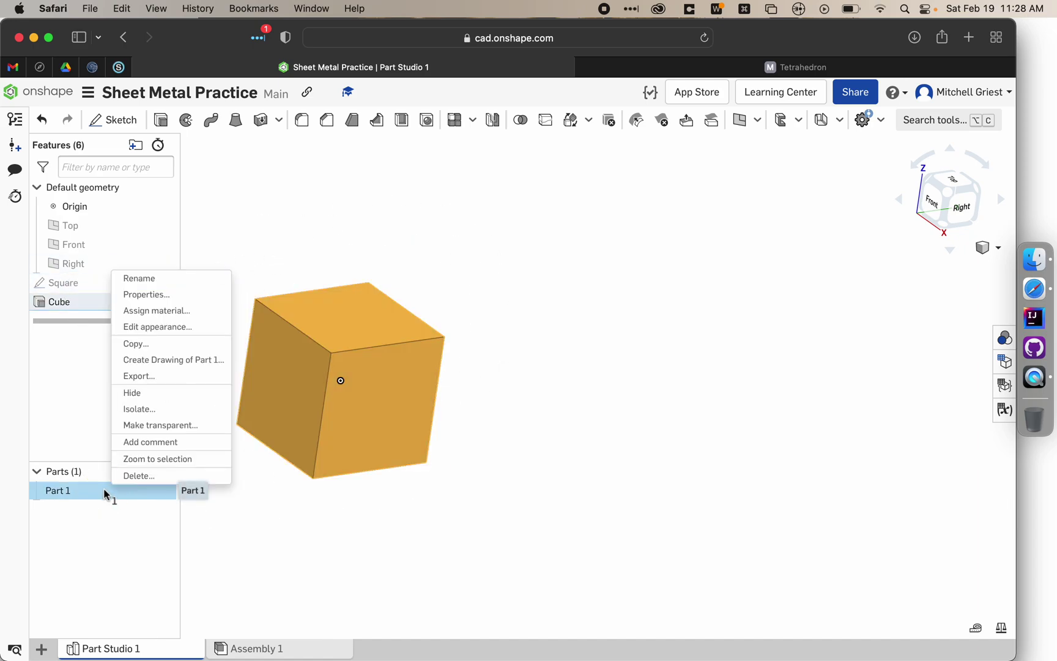
left_click(168, 282)
type("Cube")
key("Return")
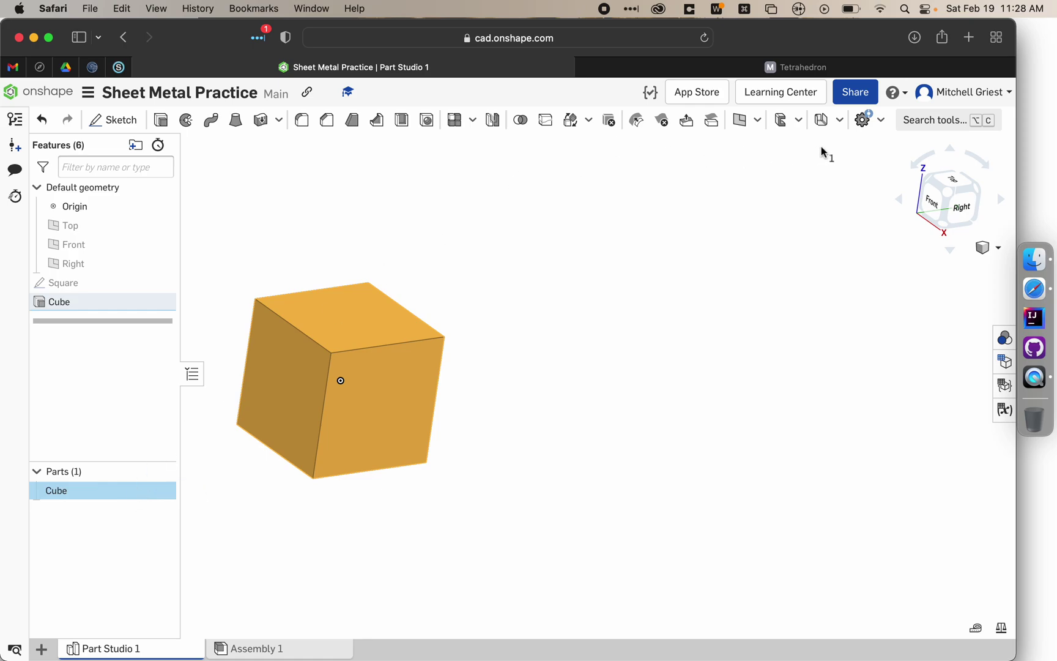
Step: Look through the feature tool groups for the sheet metal commands
left_click(881, 123)
left_click(880, 123)
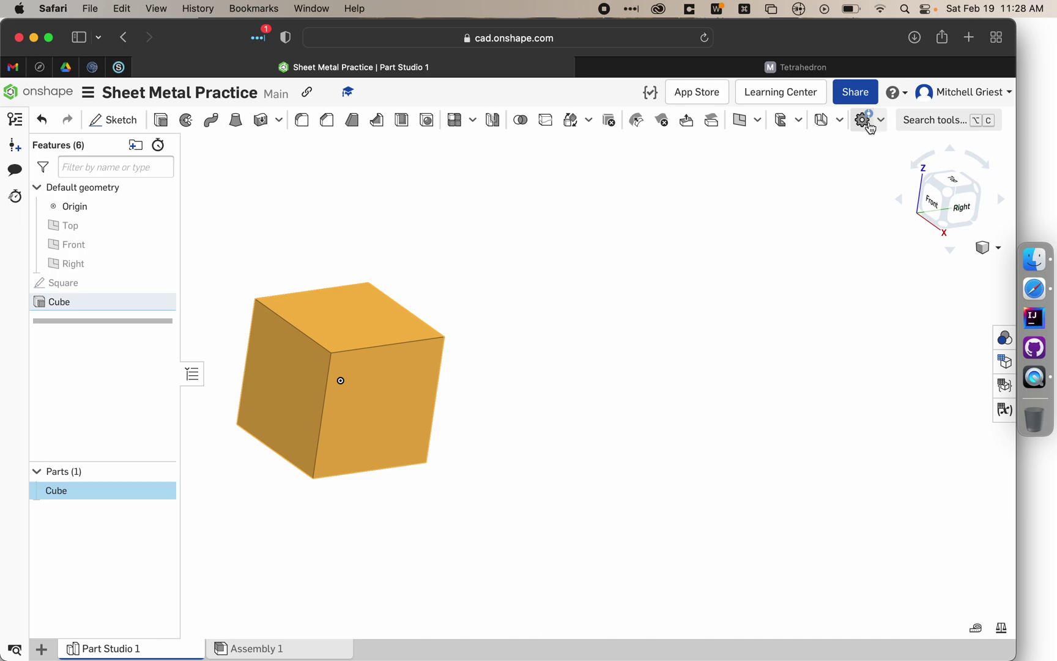
left_click(799, 122)
left_click(798, 124)
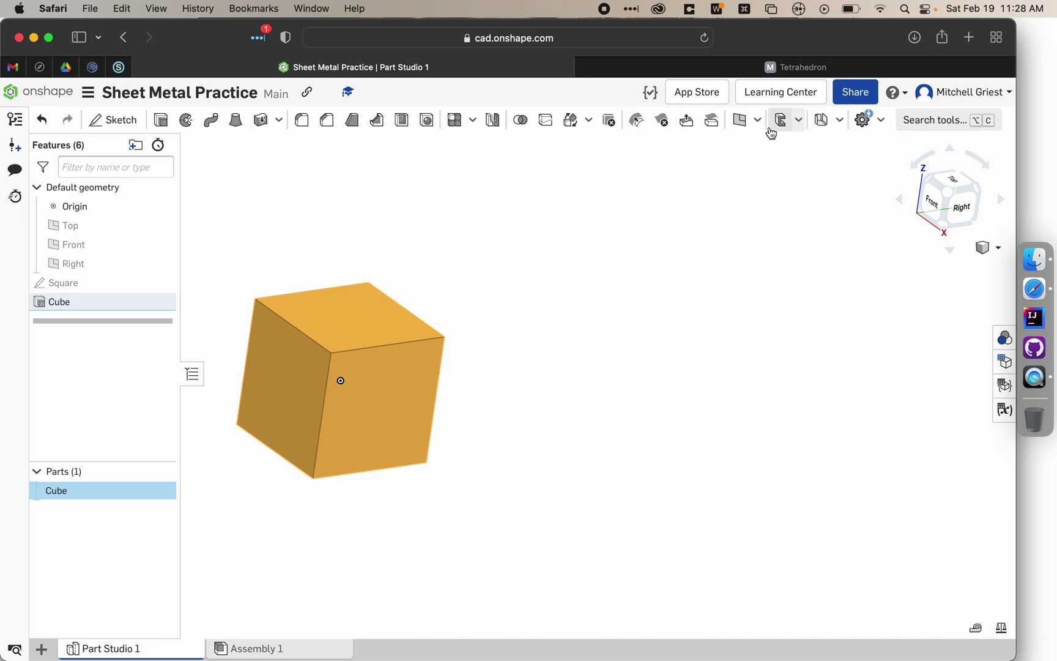
left_click(588, 123)
left_click(589, 123)
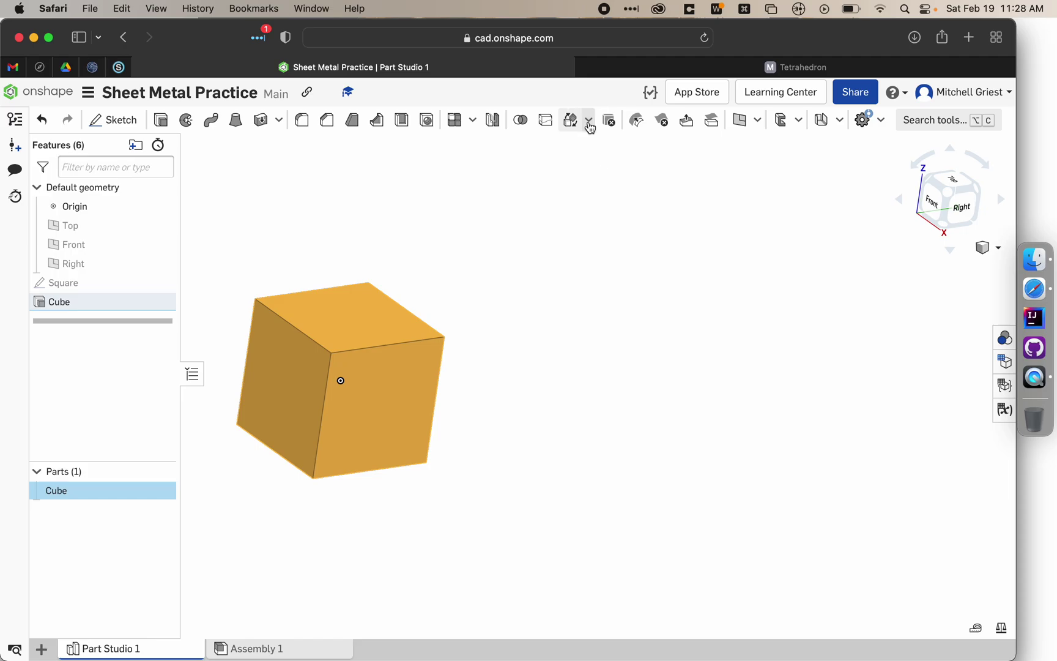
left_click(759, 121)
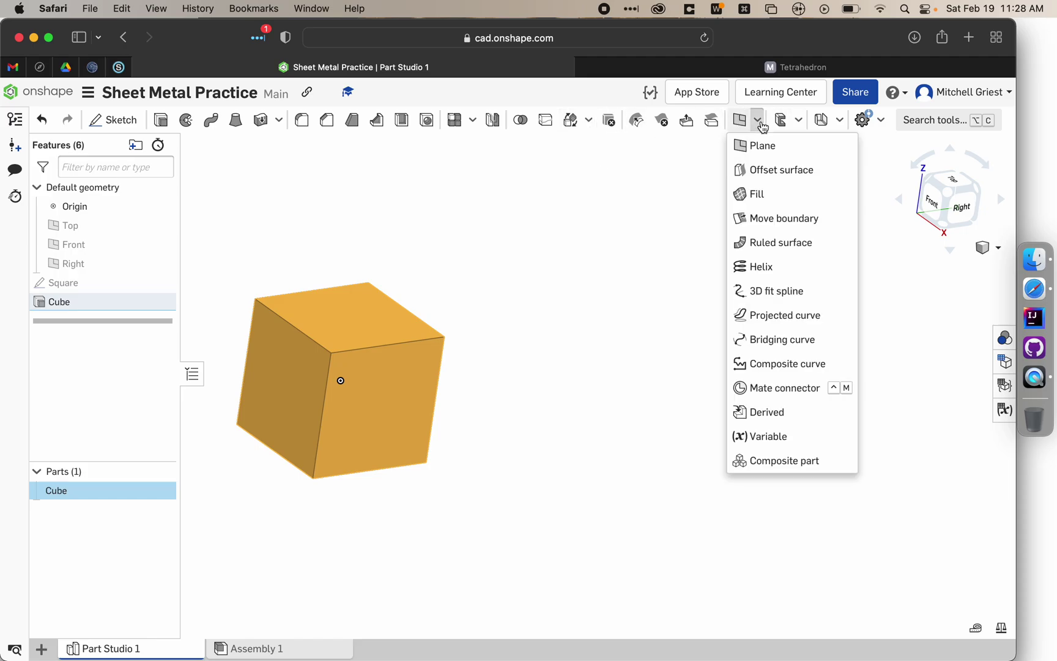
left_click(758, 122)
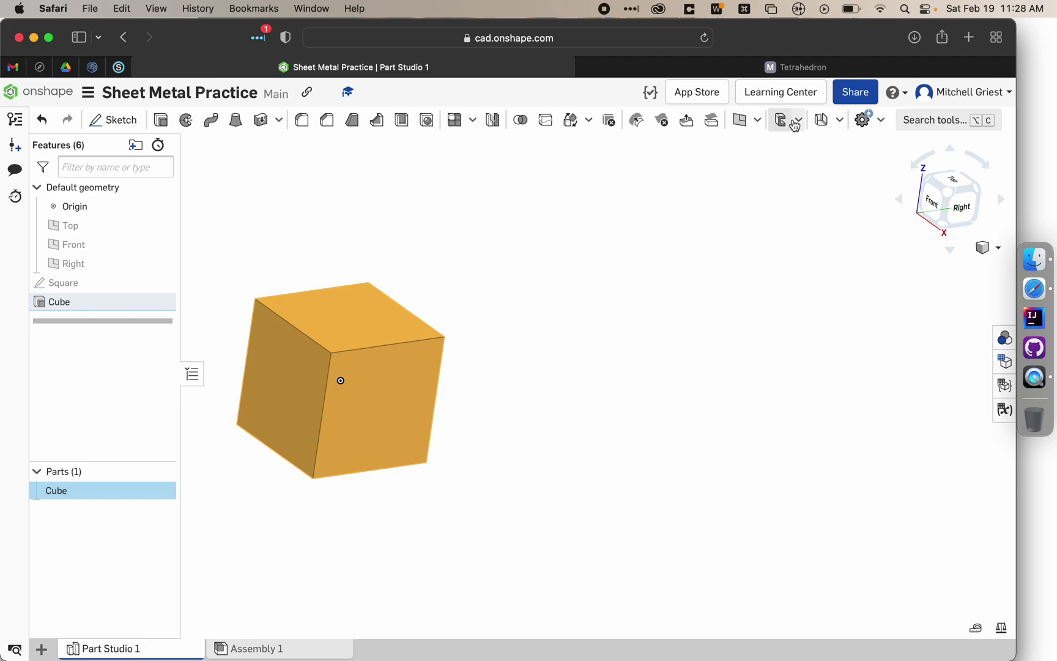
left_click(840, 120)
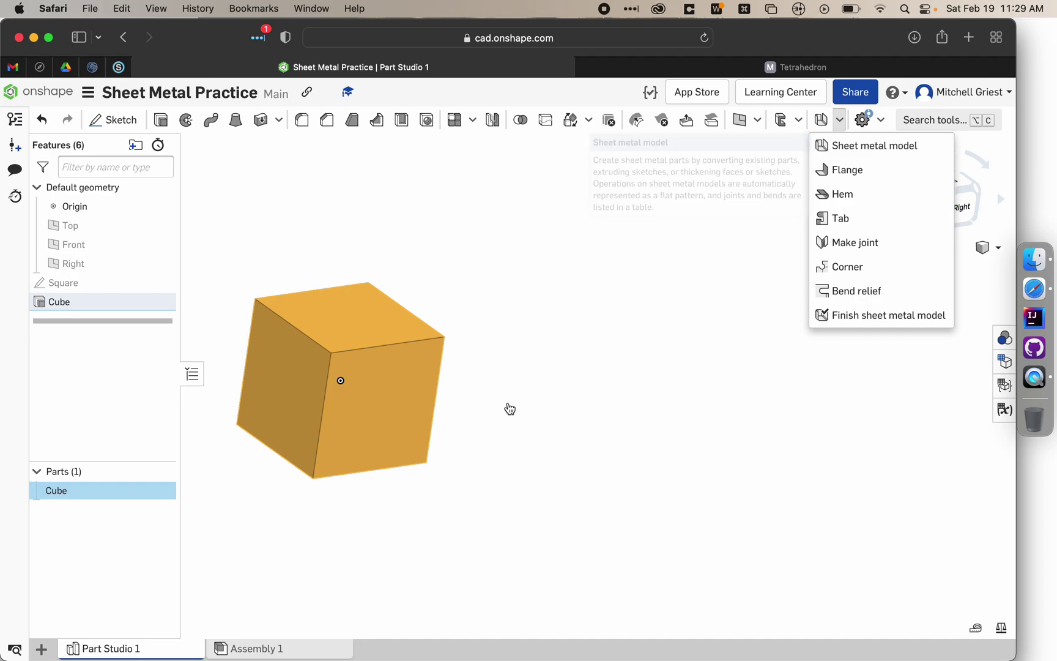
Step: Start a sheet metal model that converts the Cube part and set its thickness to 0.15 mm
left_click(516, 401)
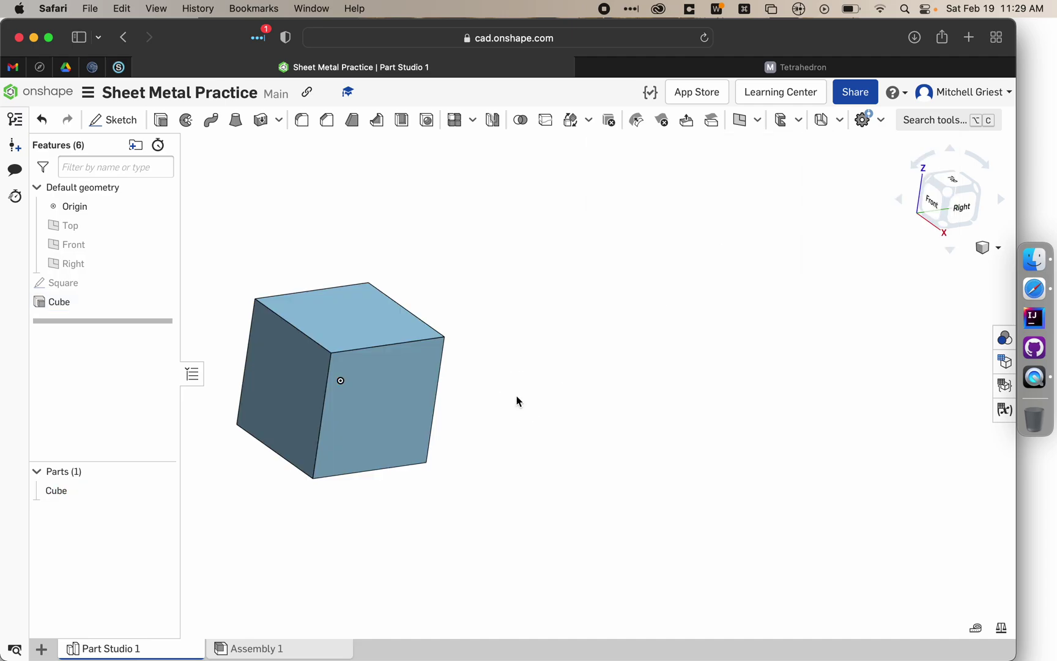
left_click(65, 499)
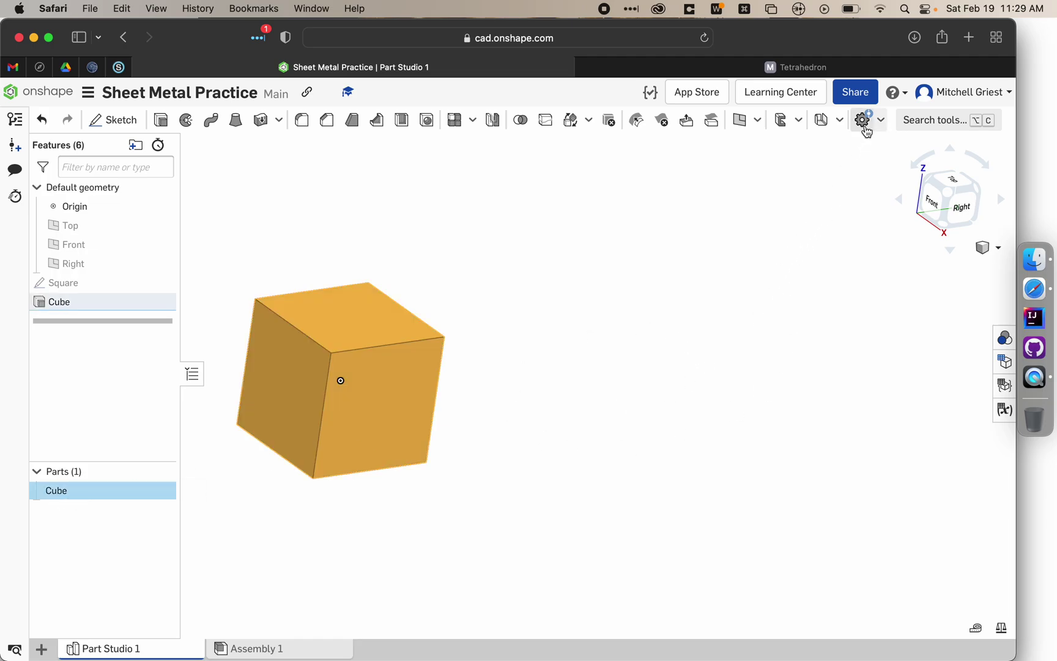
left_click(822, 125)
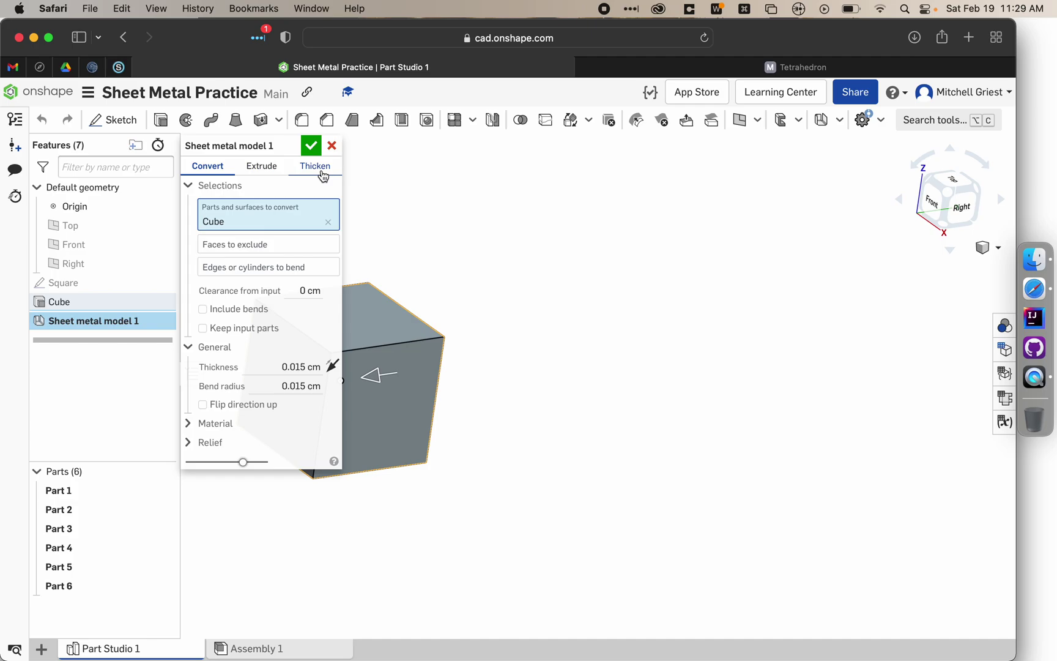
left_click(274, 365)
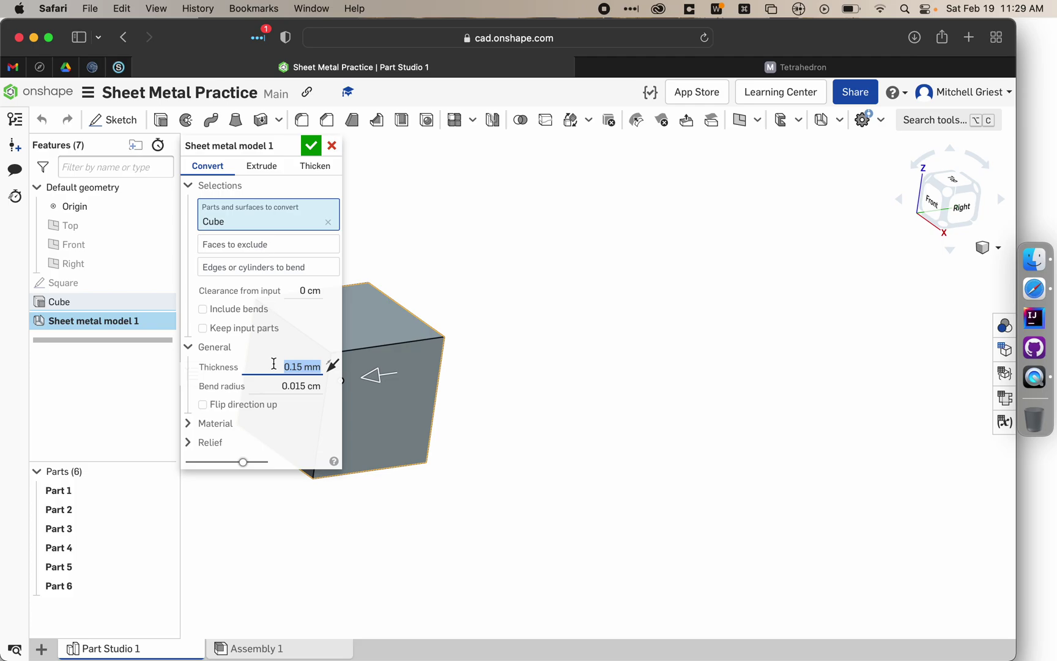
key("BackSpace")
type(".15mm")
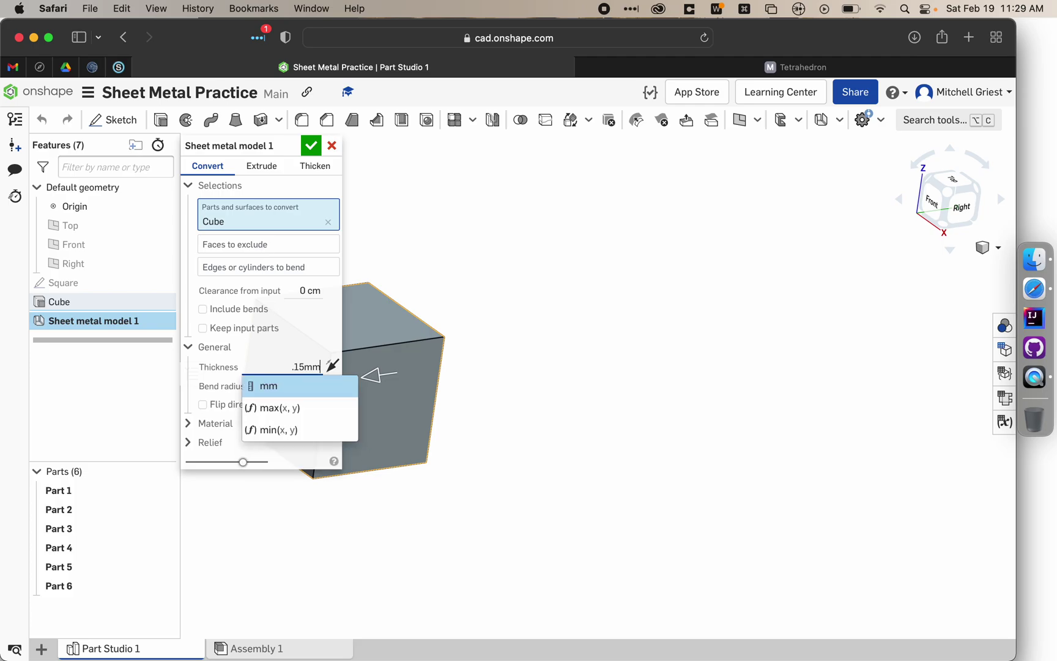
key("Return")
Step: Set the sheet metal bend radius to 0.15 mm and show the sheet metal table and flat view
left_click(267, 388)
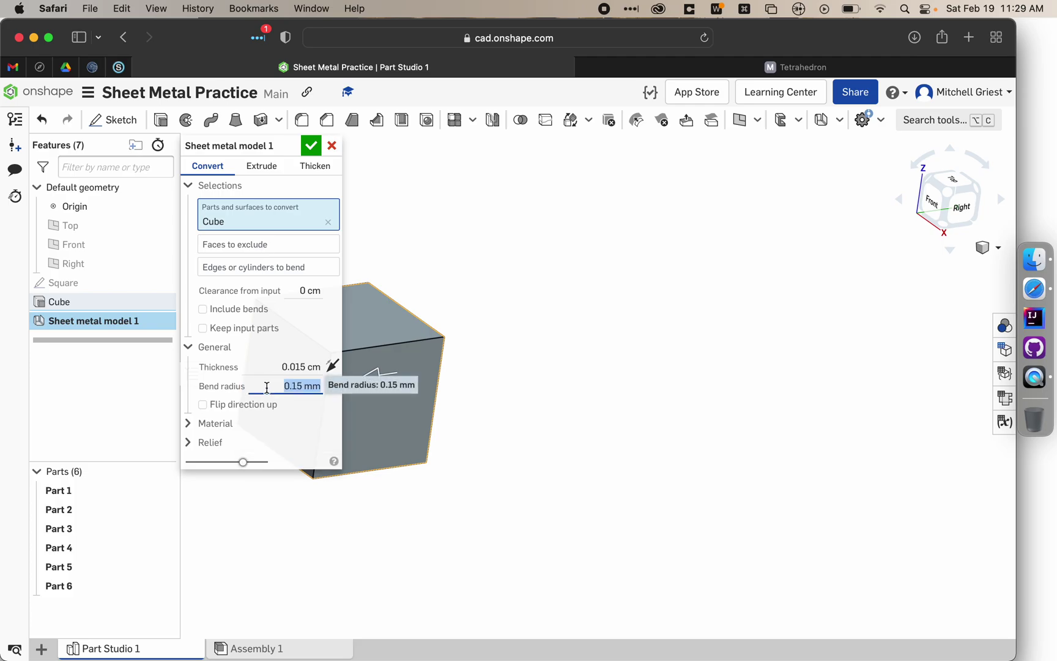
key("BackSpace")
type(".15mm")
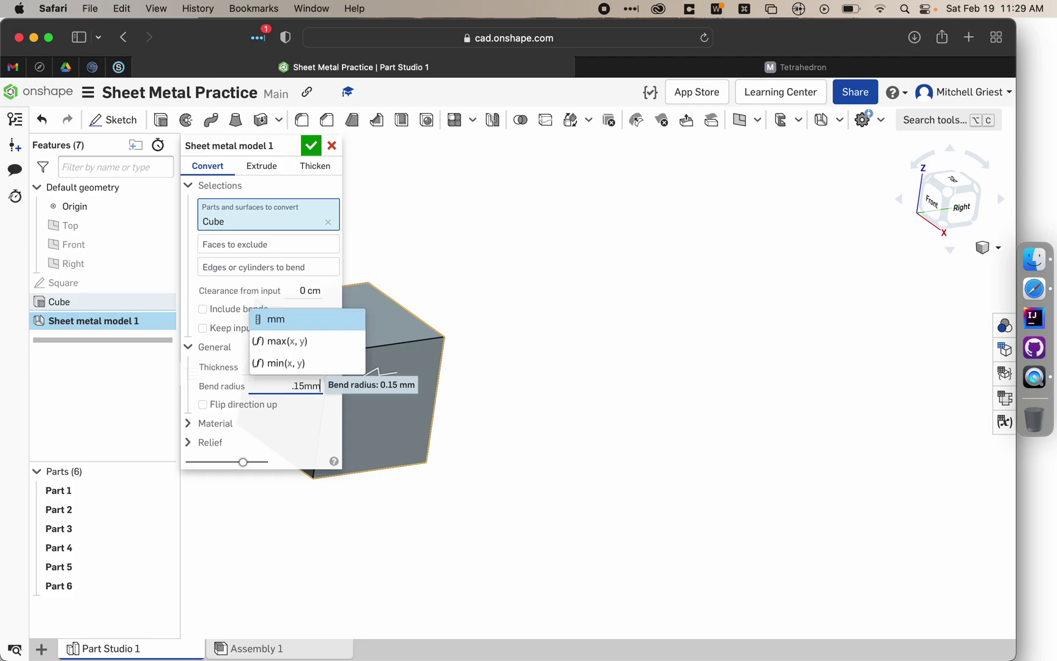
key("Return")
key("super+l")
key("Escape")
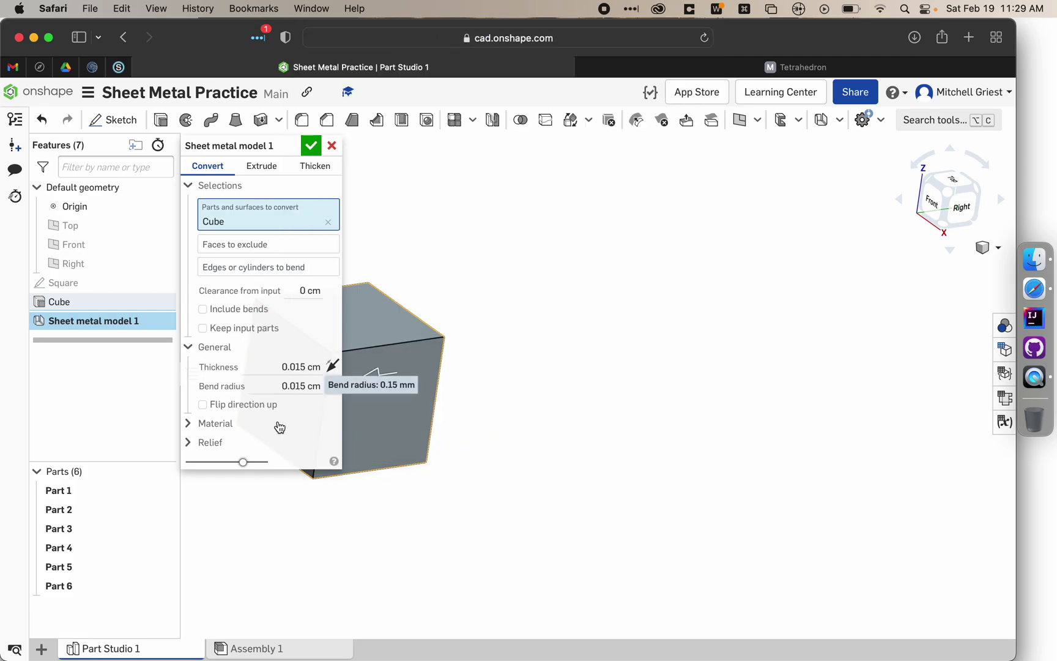
left_click(274, 382)
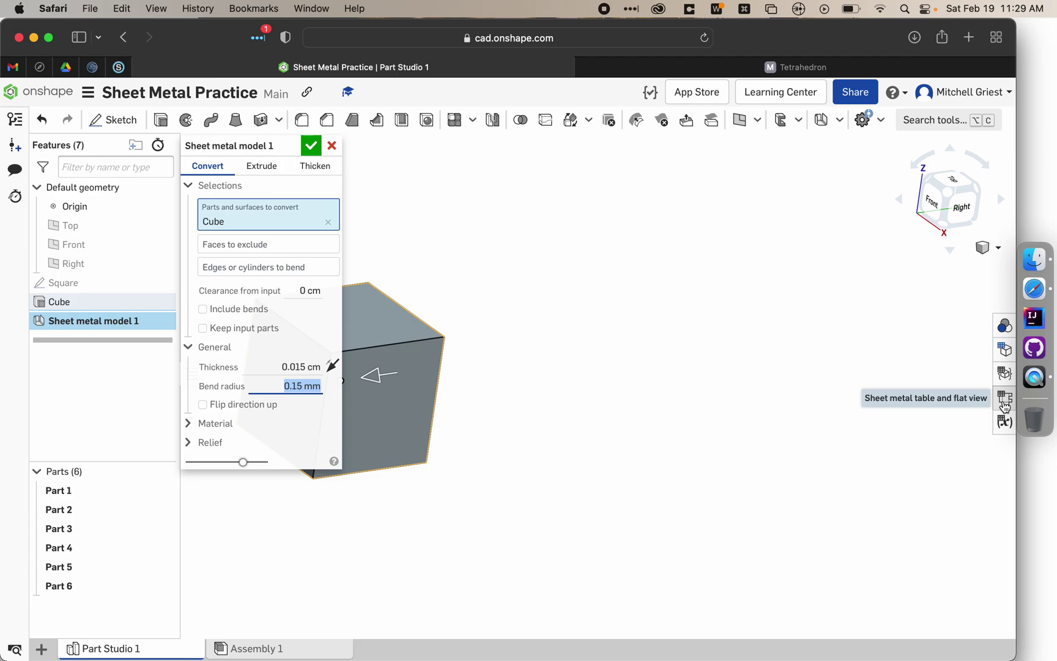
key("Return")
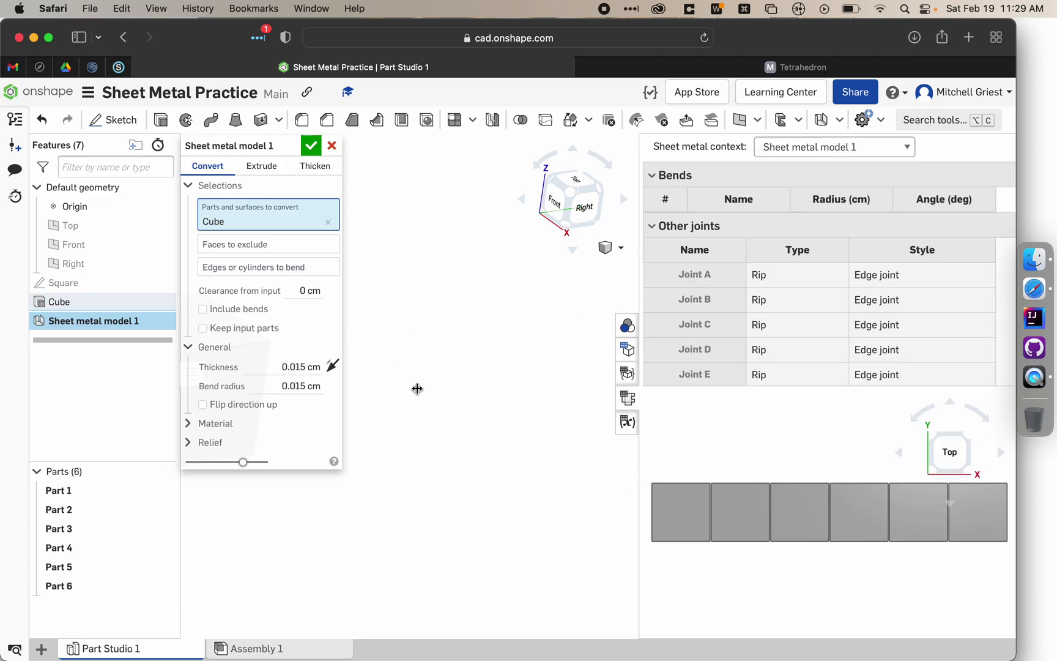
Step: Choose the four bottom edges of the cube as the edges to bend
left_click(572, 193)
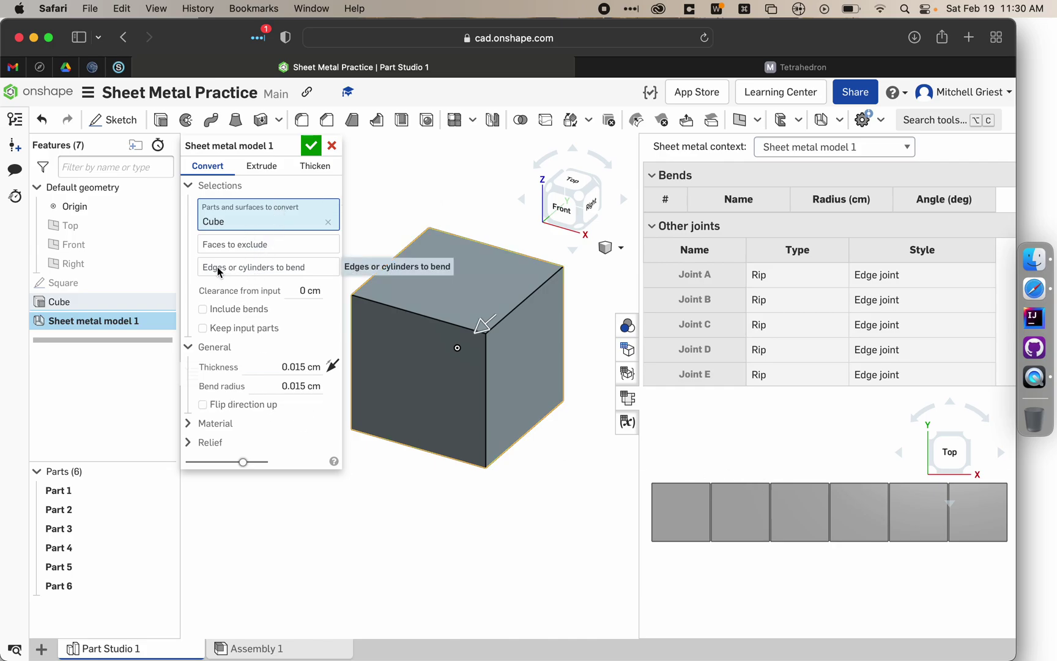
left_click(263, 269)
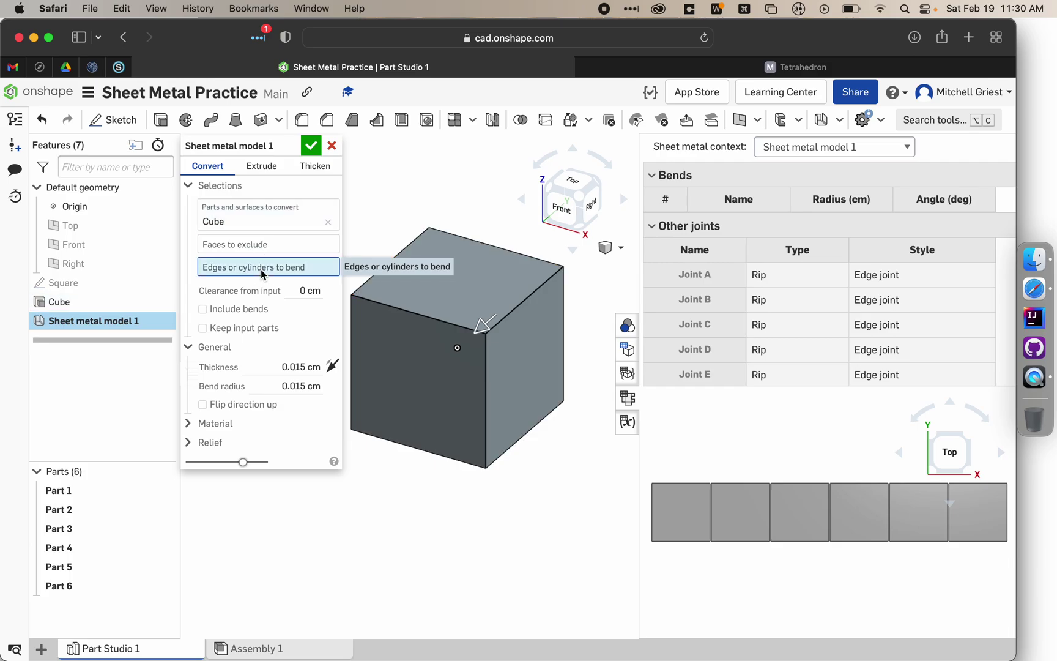
left_click(514, 450)
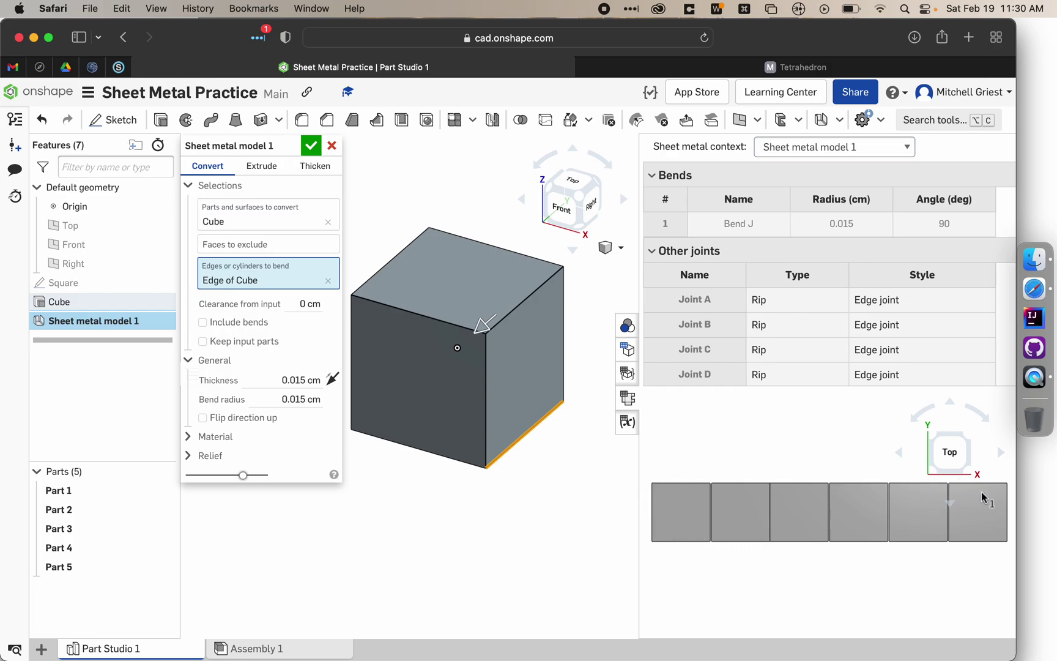
left_click(451, 457)
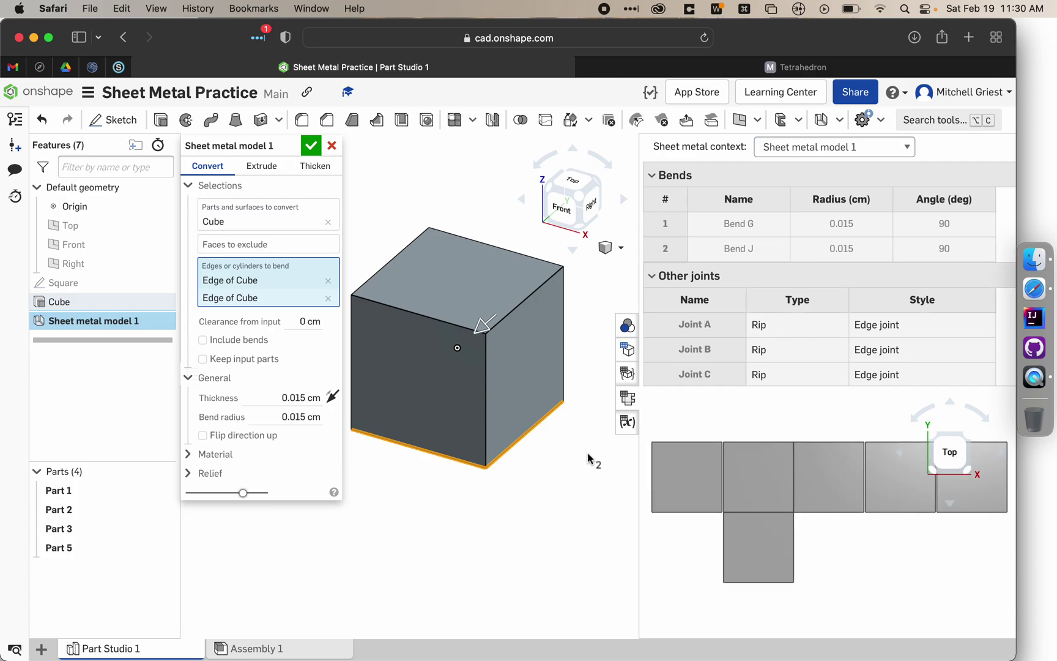
right_click_drag(541, 501, 572, 360)
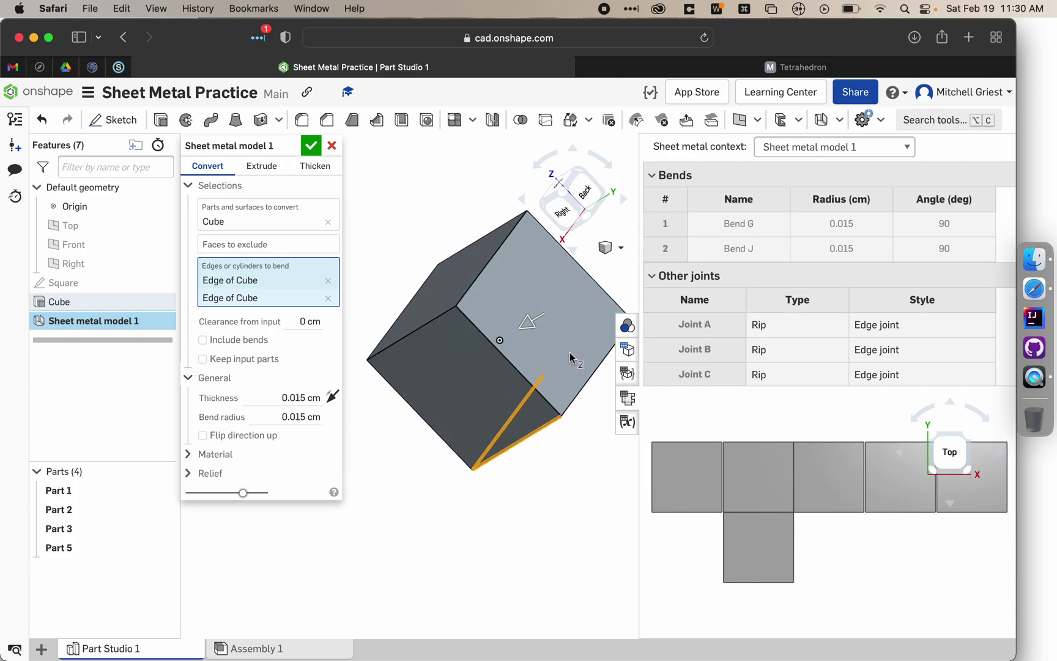
left_click(586, 389)
right_click_drag(566, 444, 534, 367)
left_click(534, 367)
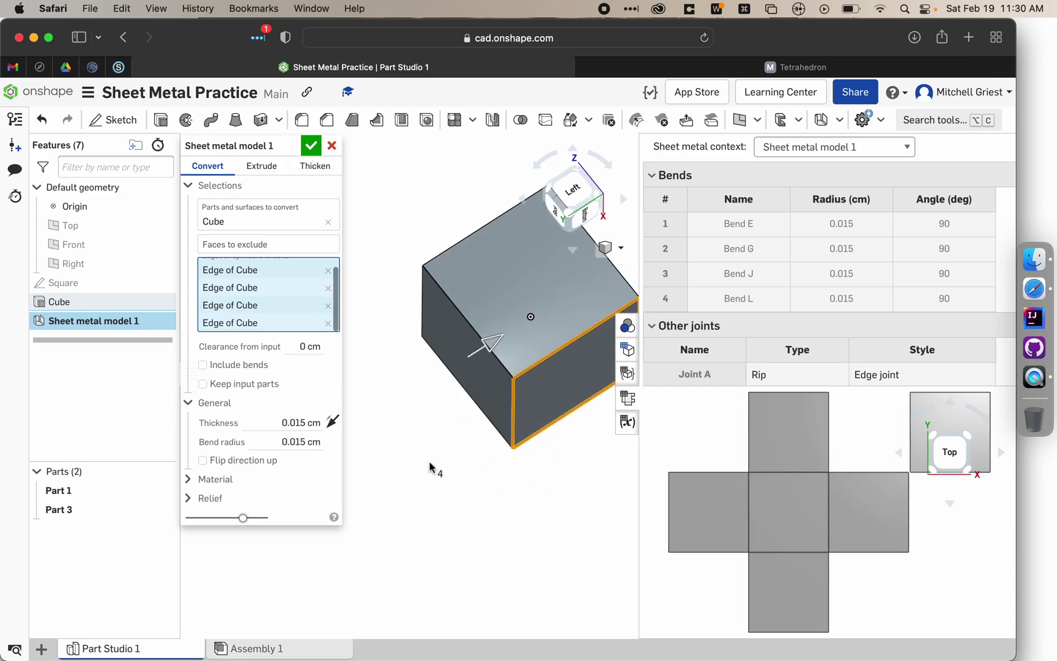
Step: Try a bend between the top and right faces, replace it with the top-front edge, and accept the sheet metal model
key("shift+7")
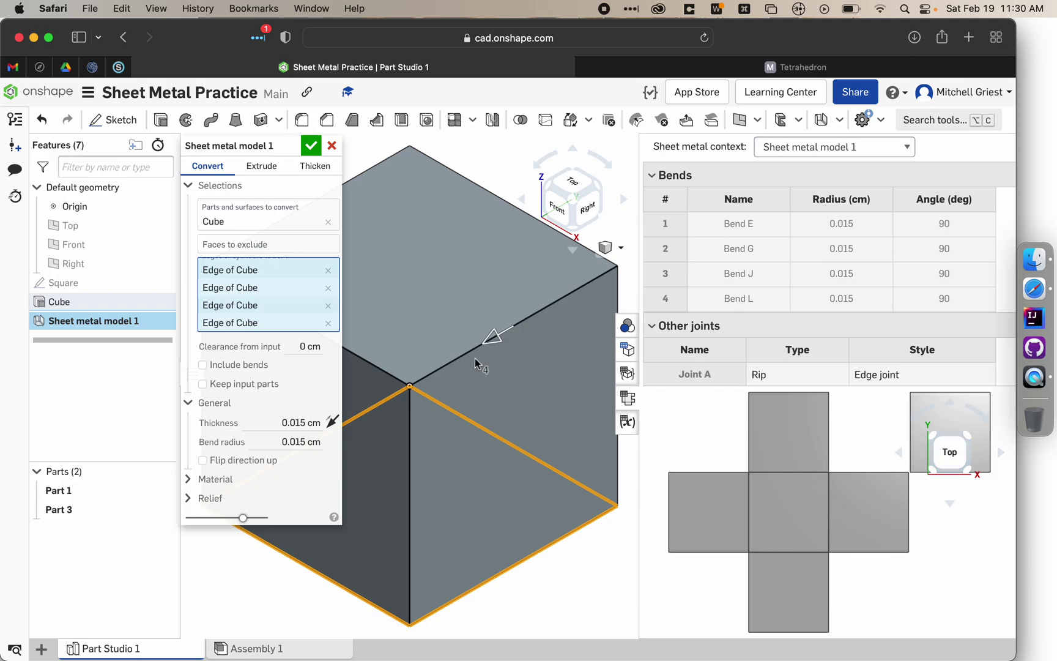
scroll(480, 357, "down", 4)
scroll(477, 363, "down", 1)
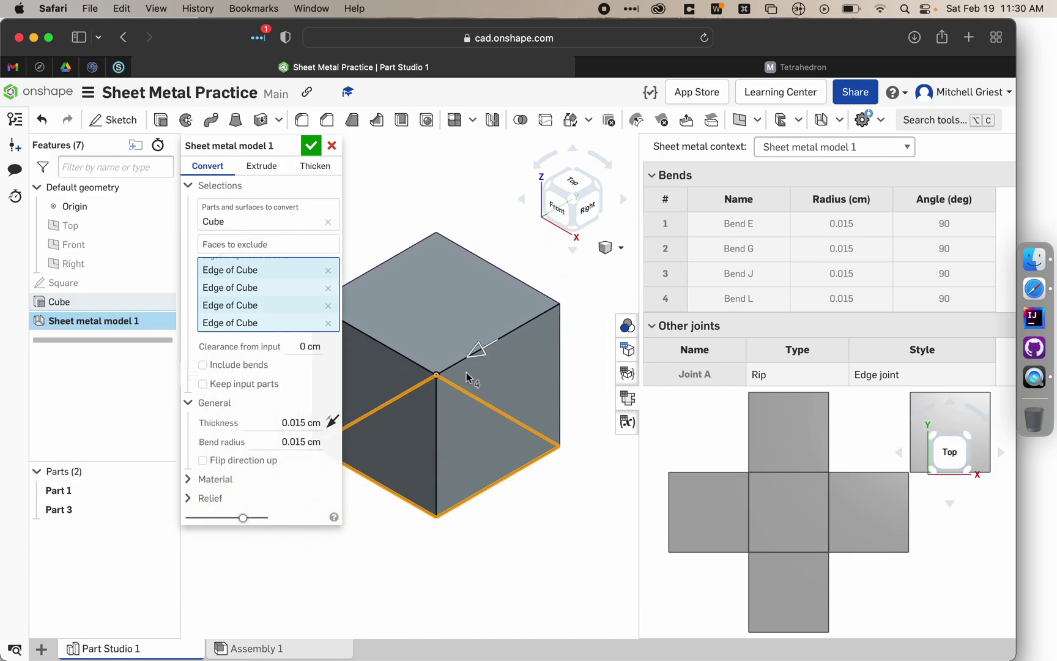
left_click(526, 324)
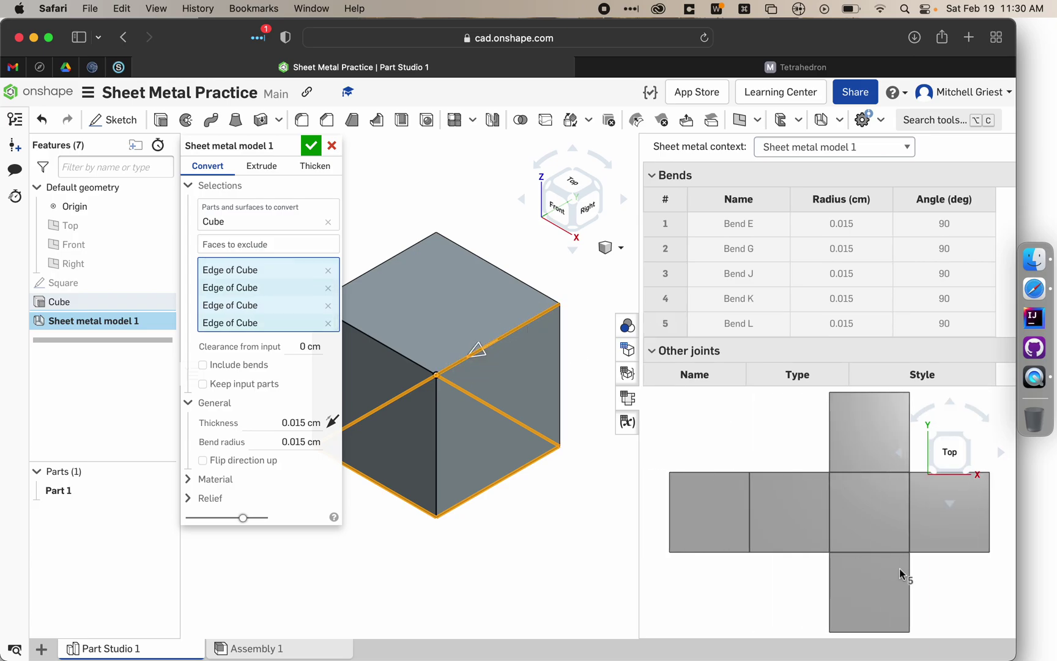
left_click(538, 317)
left_click(394, 357)
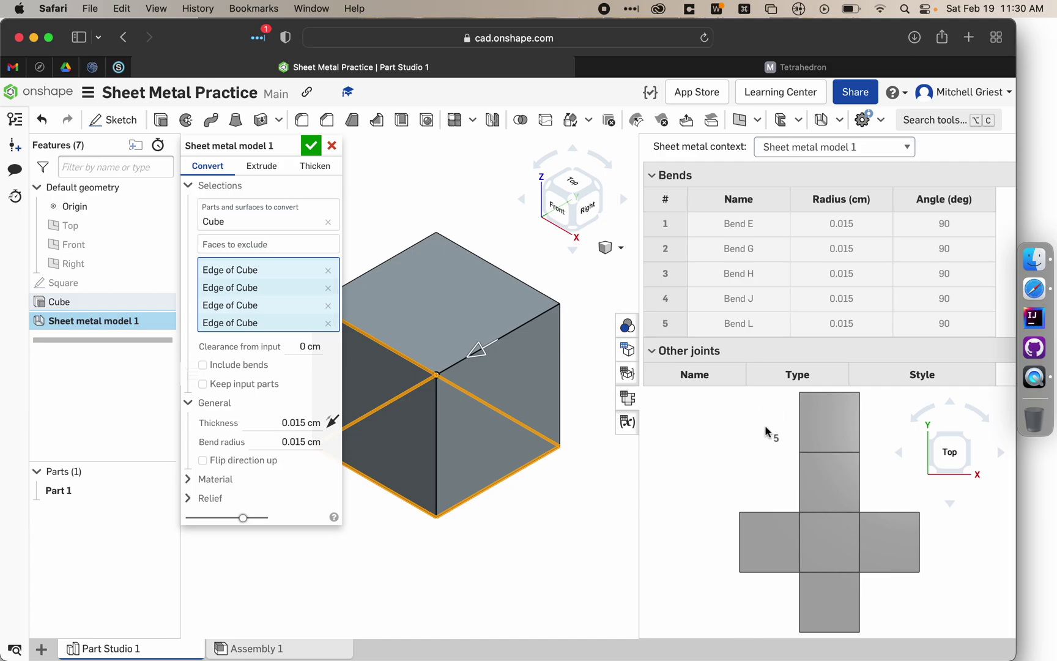
left_click(311, 147)
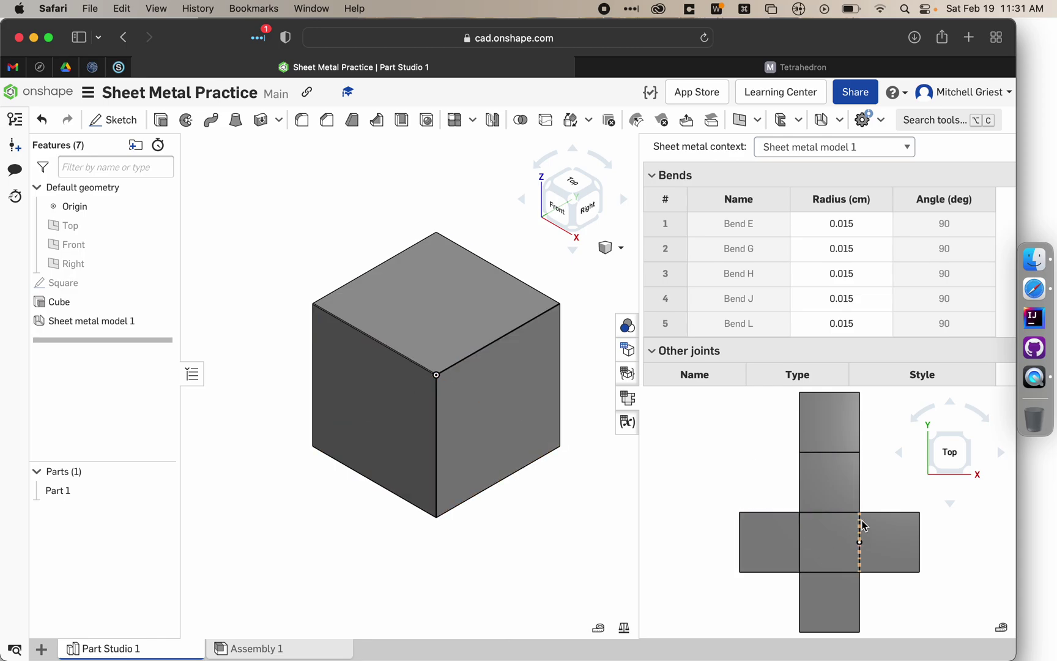
Step: Export the cube's flat pattern as a Release 14 DXF download, named with the owner's surname followed by Cube Net
right_click(842, 543)
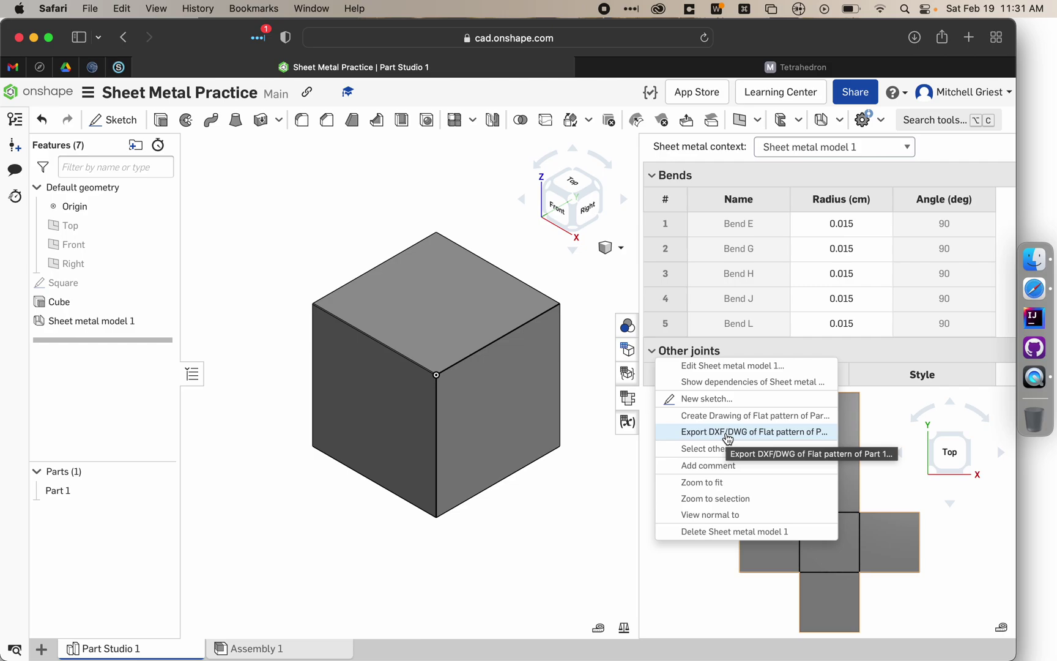
left_click(728, 439)
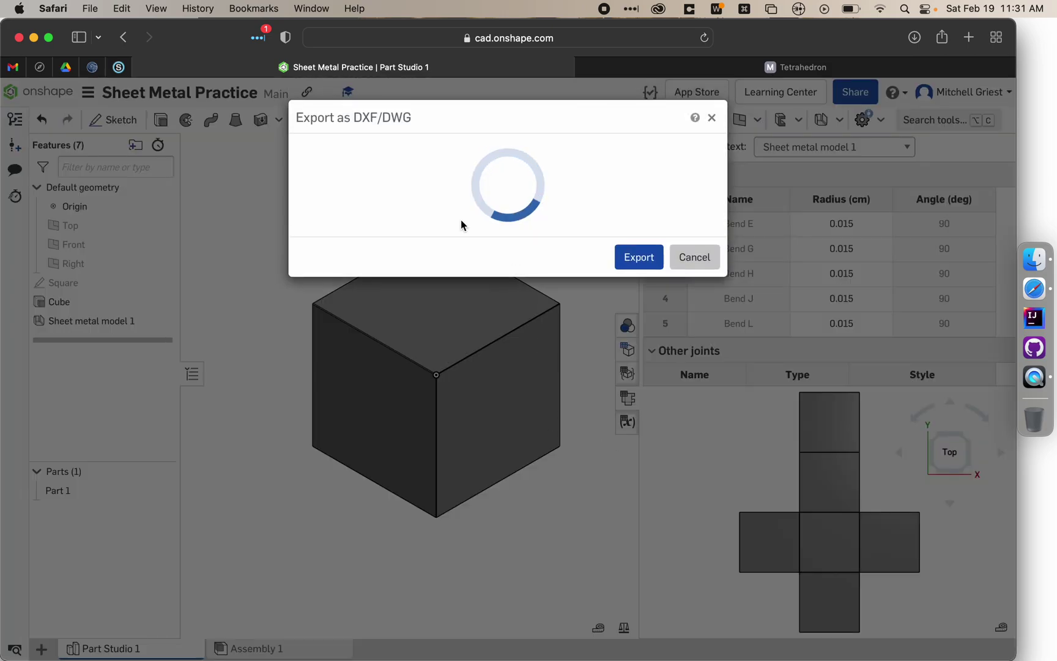
left_click(599, 153)
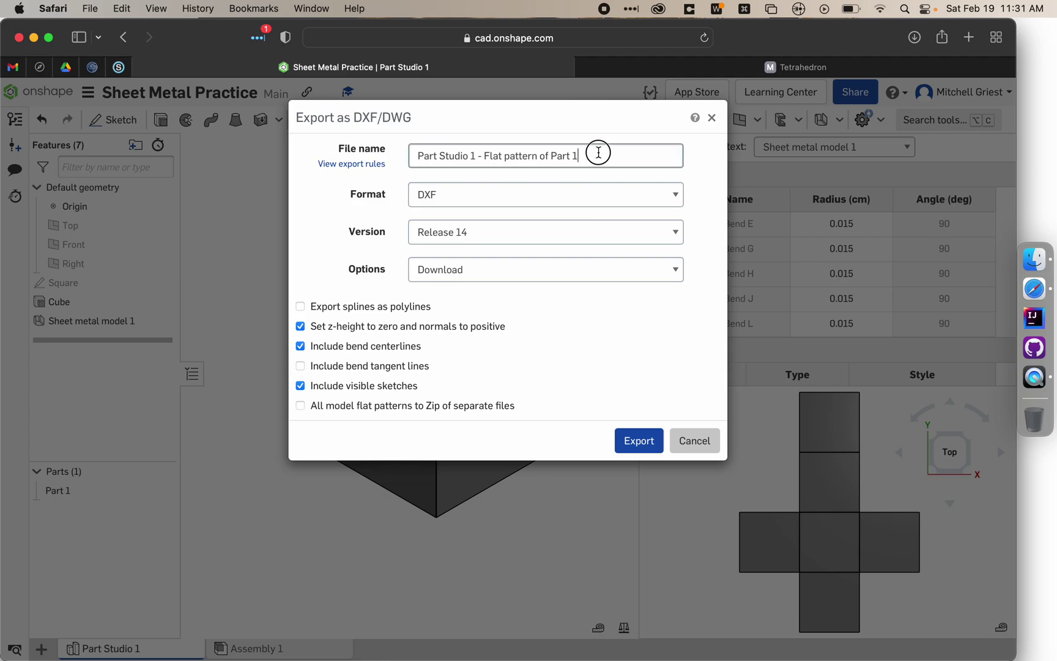
key("super+a")
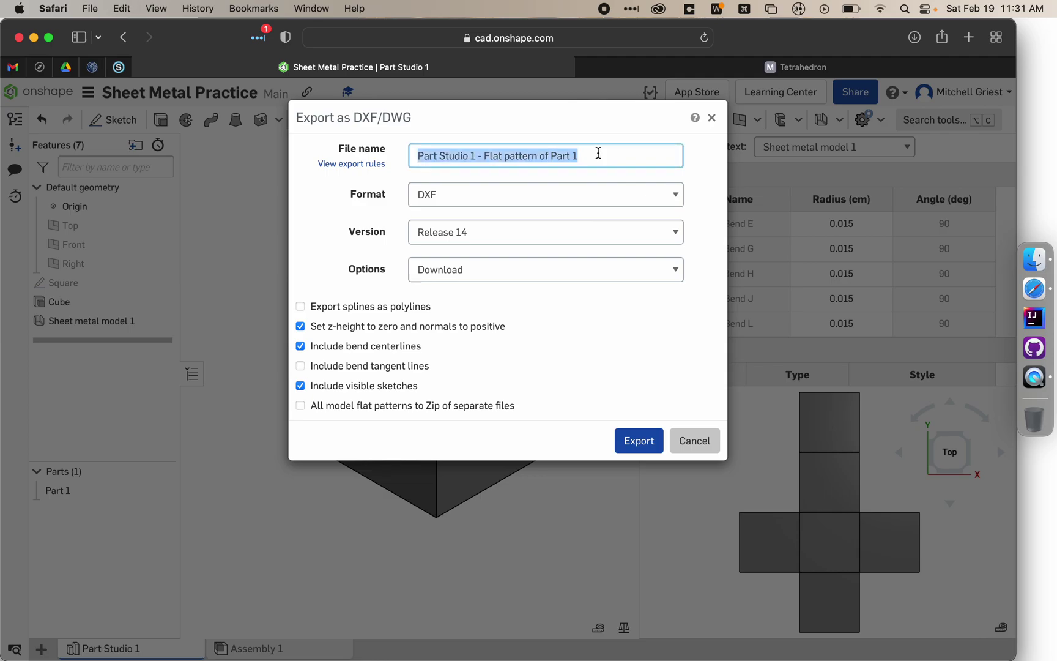
type("Griest Cube Net")
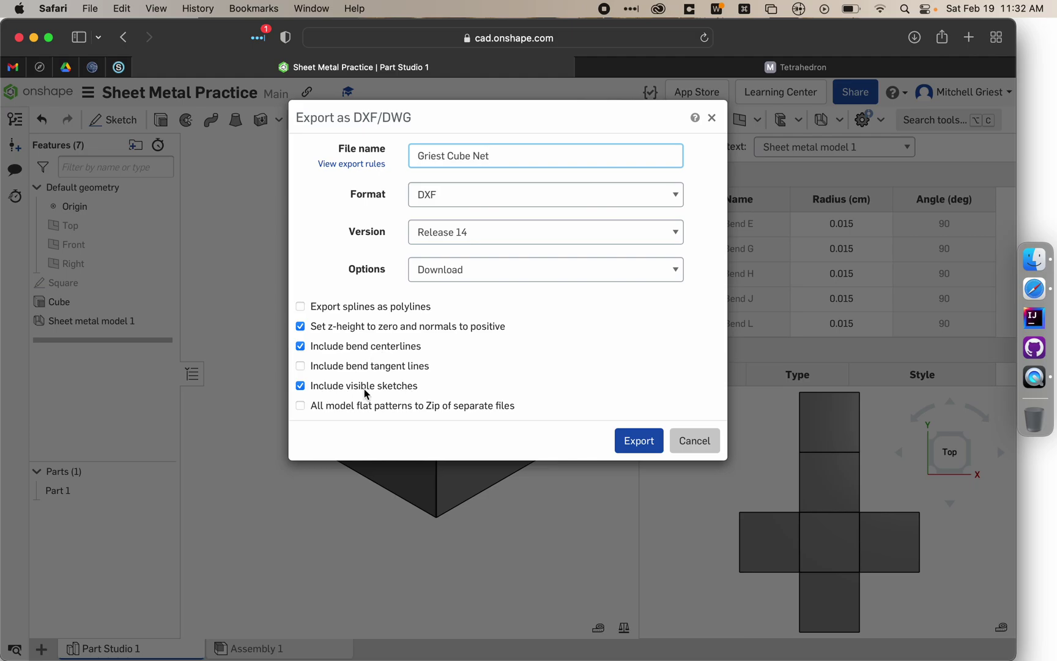
left_click(653, 441)
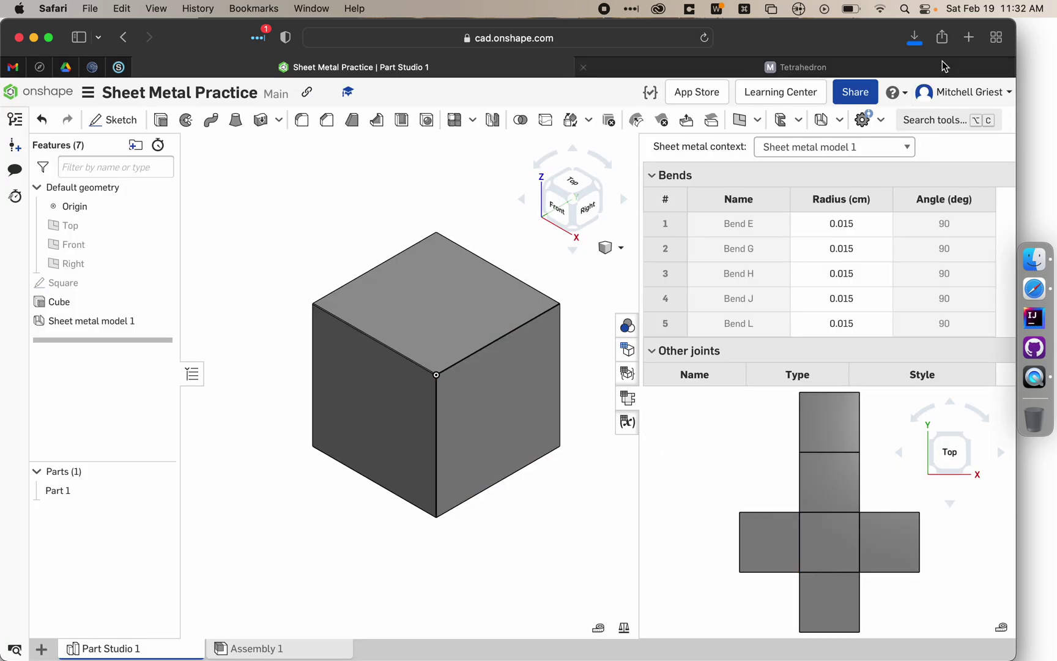
Step: Minimize the browser window and switch to Adobe Illustrator
left_click(35, 38)
key("super+space")
type("ill")
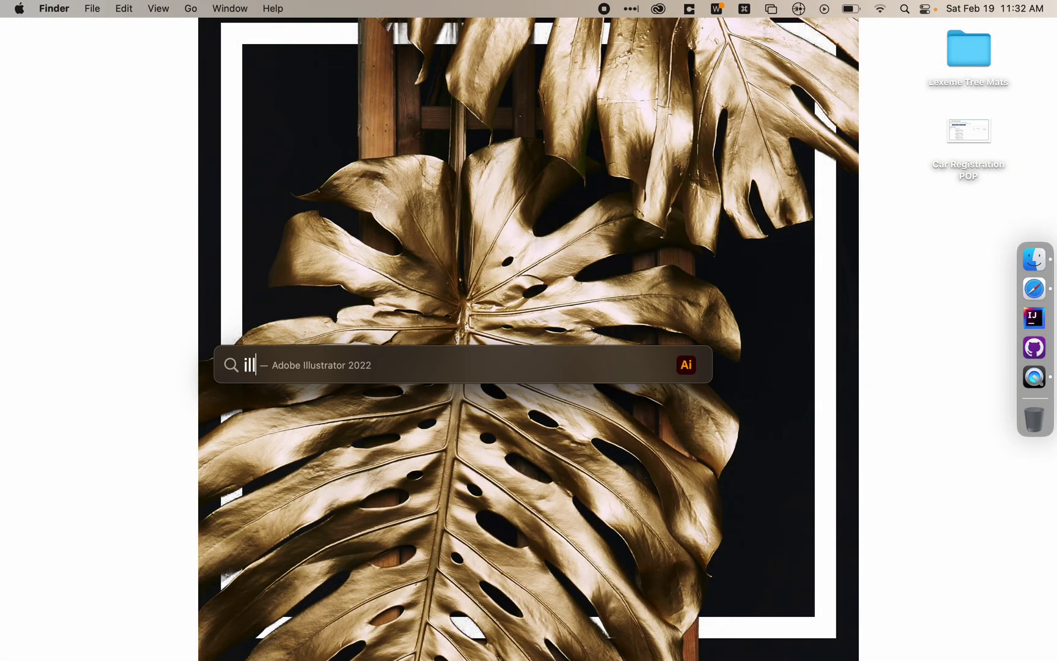
key("Return")
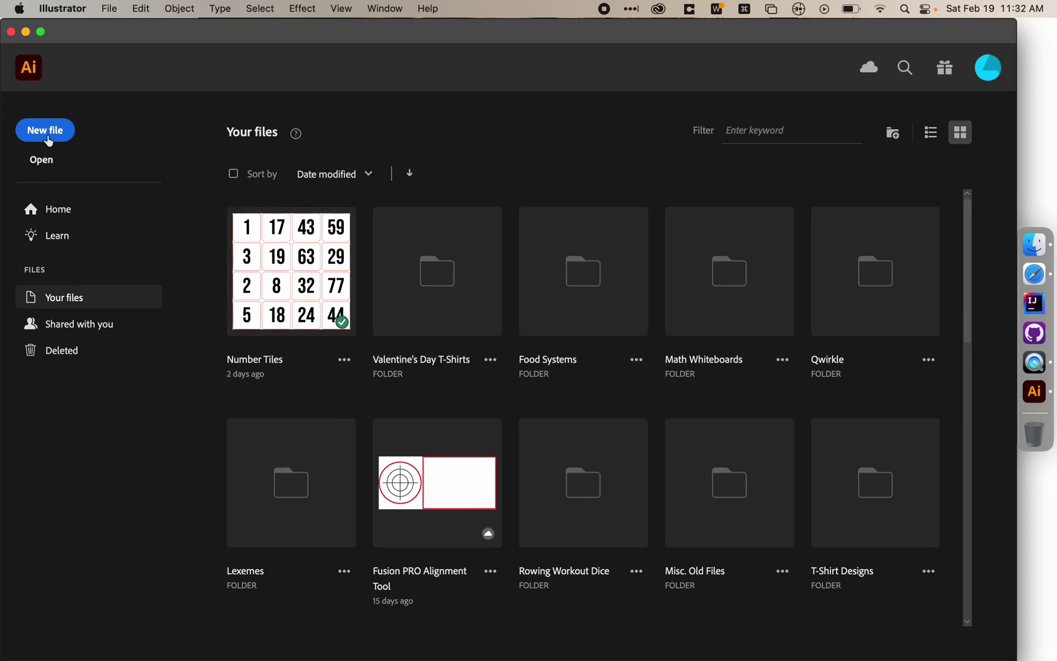
Step: Open the exported Cube Net DXF file from the computer's Downloads folder
left_click(41, 160)
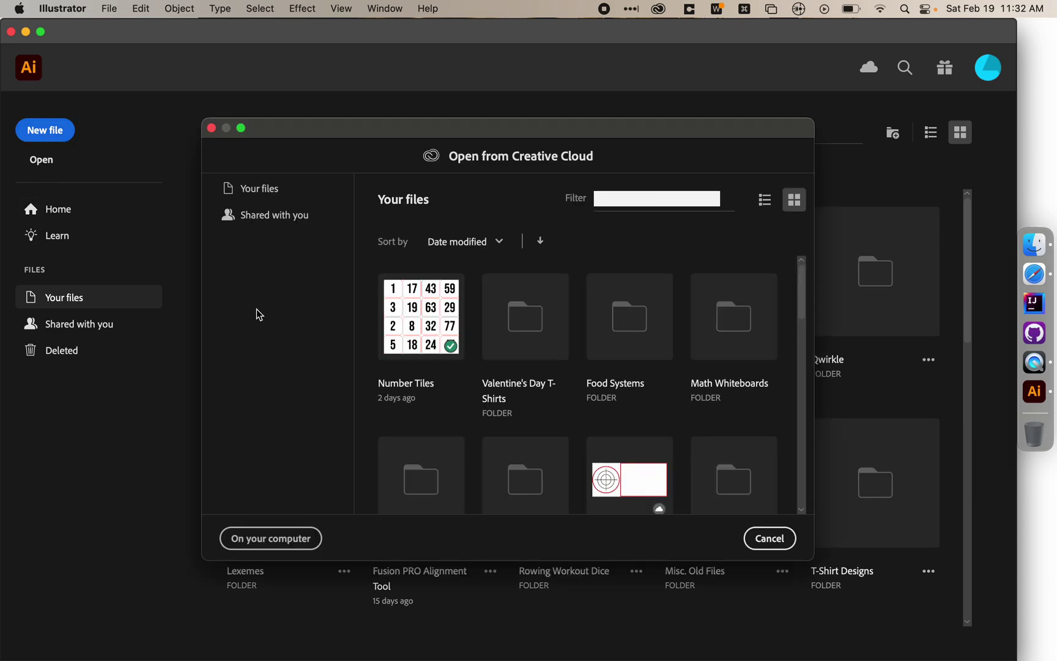
left_click(292, 539)
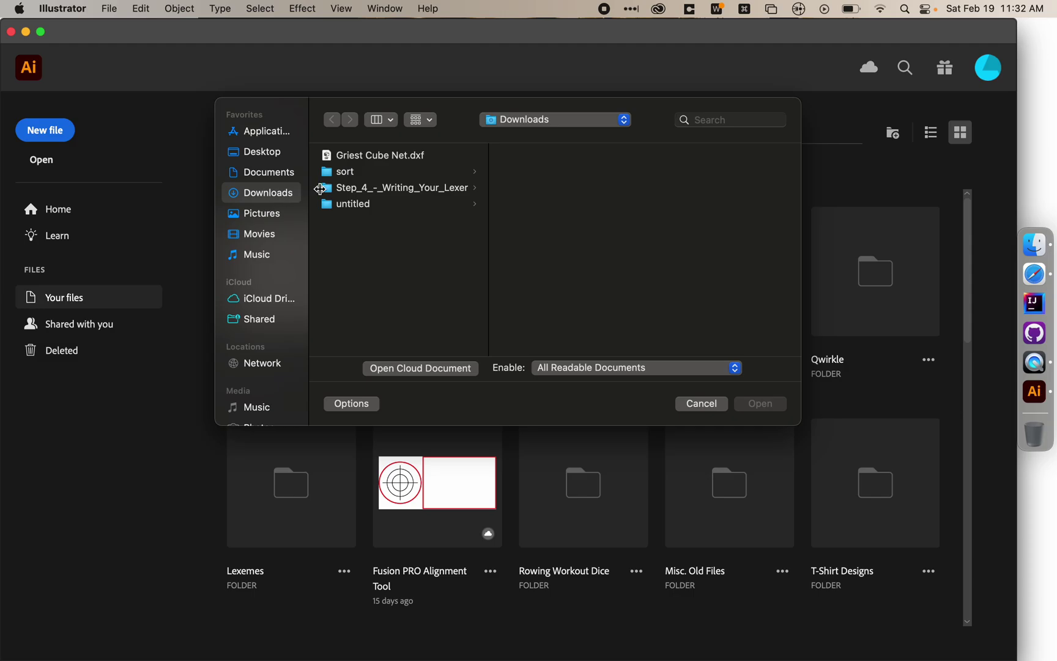
left_click(361, 155)
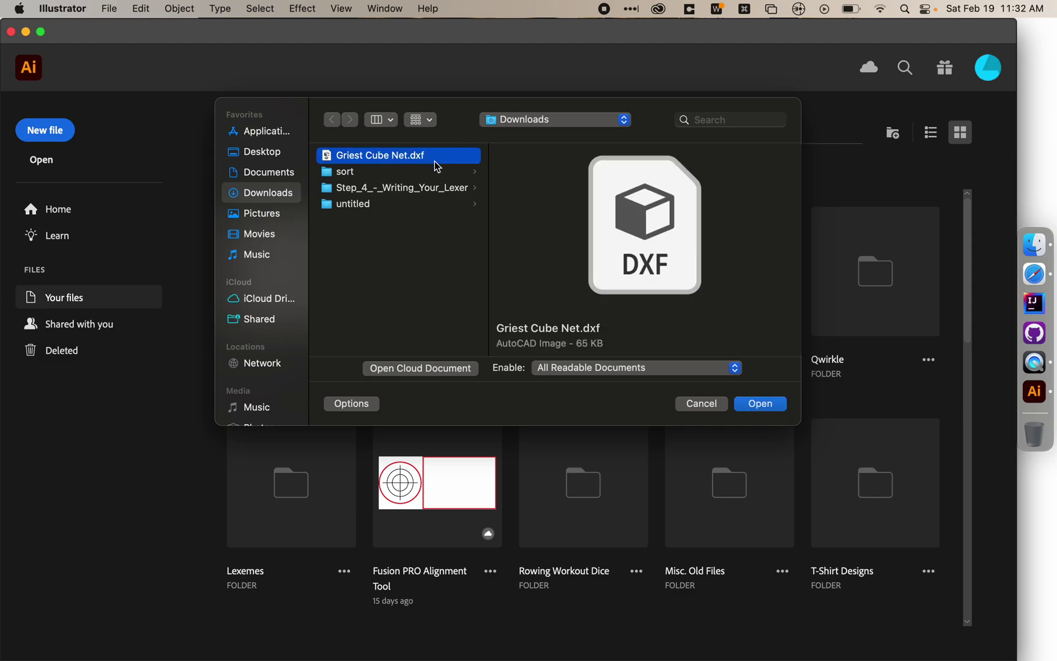
left_click(769, 405)
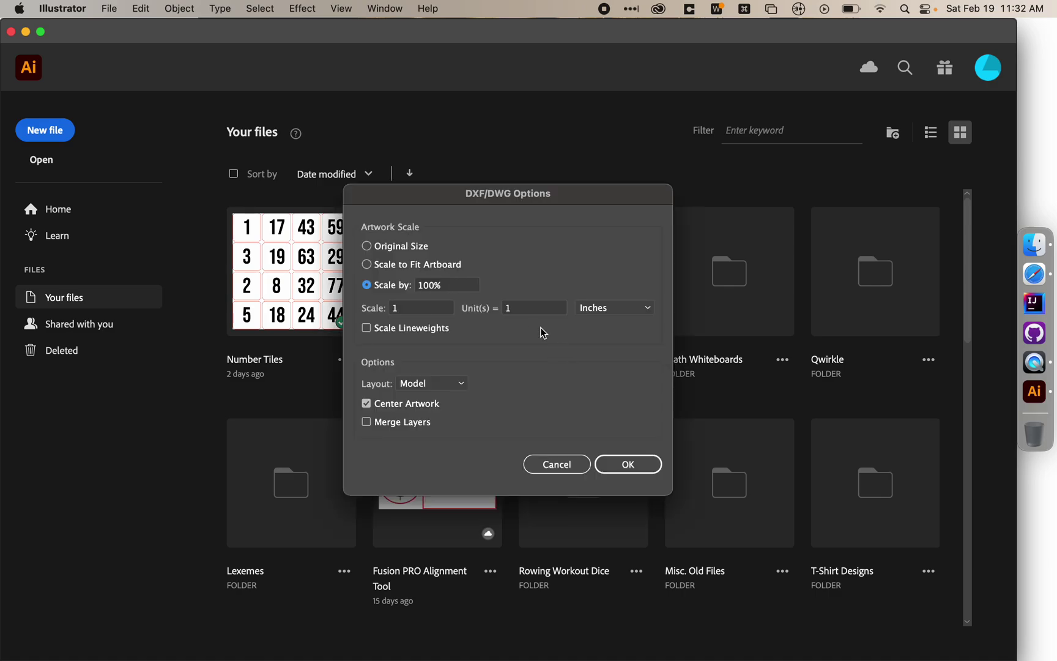
Step: Set the DXF import scale to 1 unit = 1 centimeter and import the cube net
left_click(639, 308)
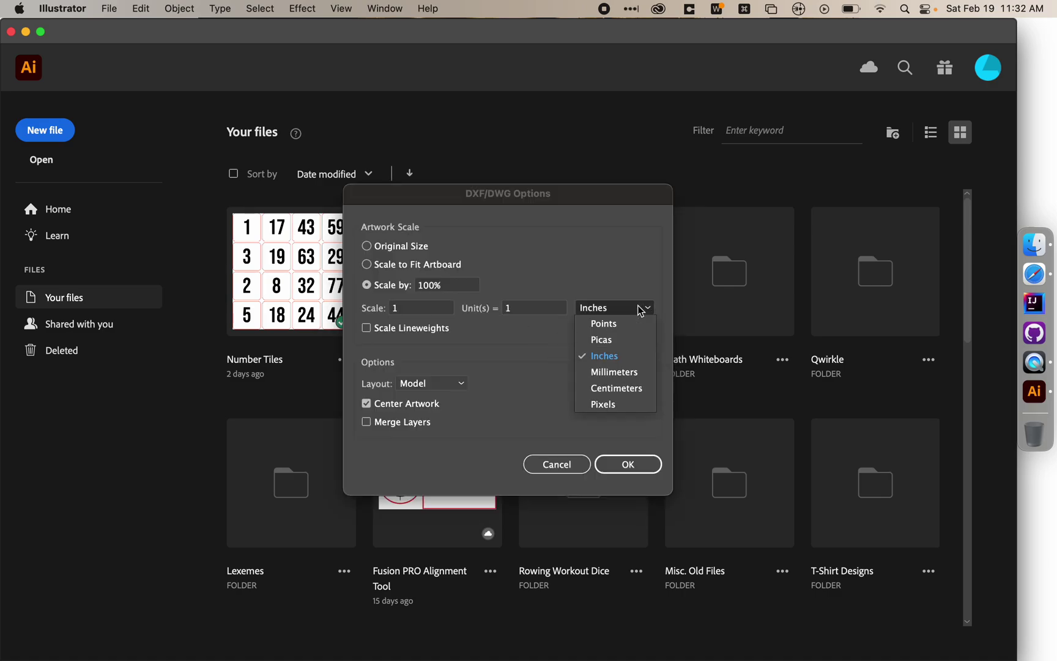
left_click(624, 387)
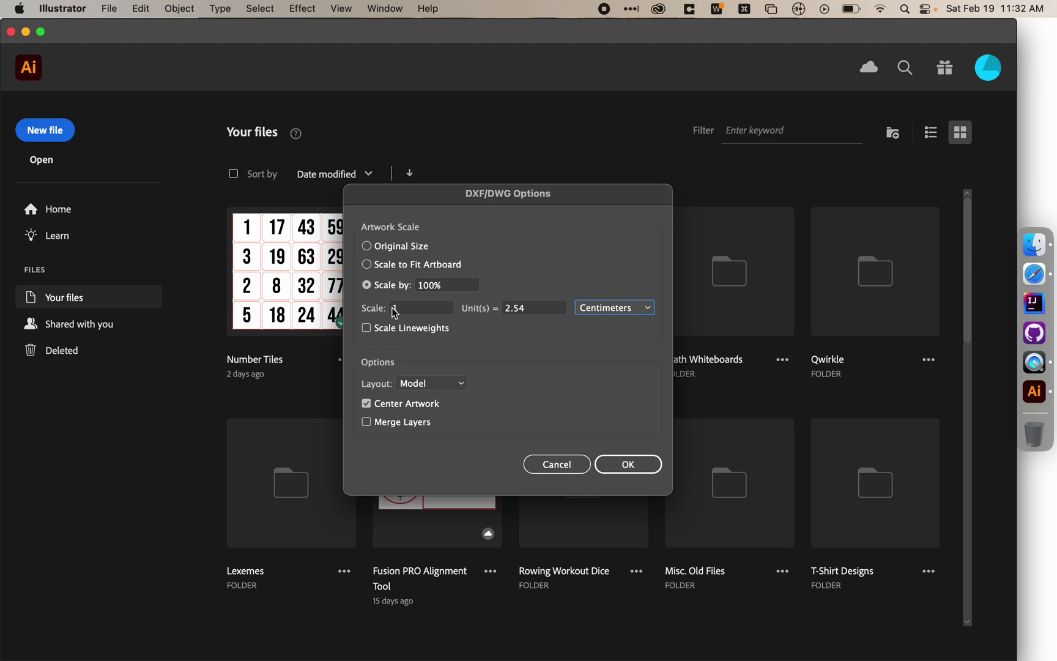
left_click(539, 307)
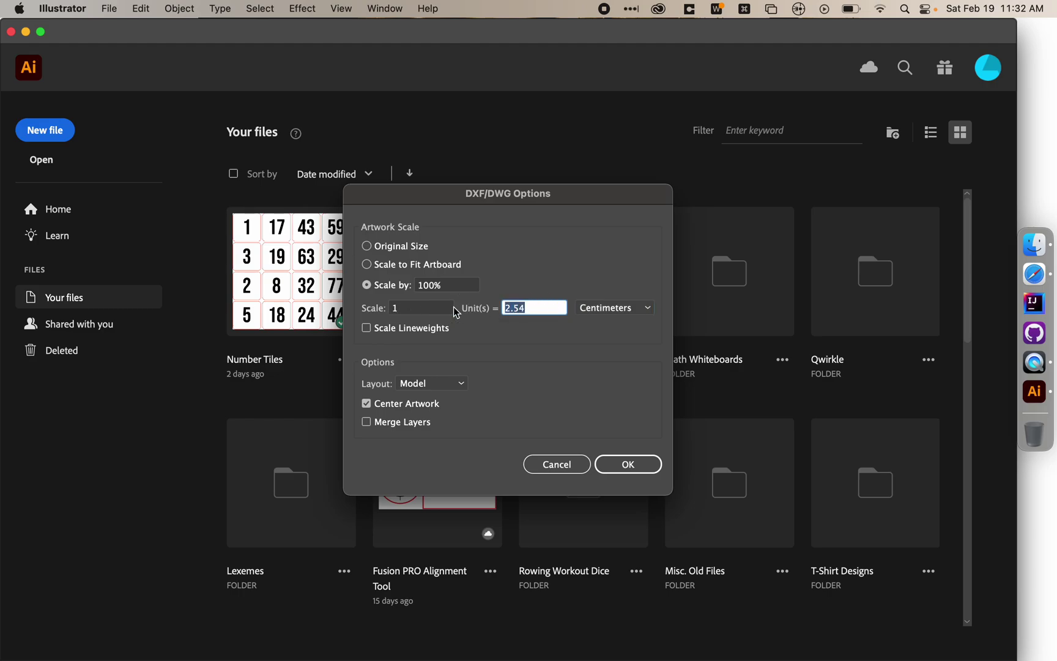
type("1")
left_click(622, 468)
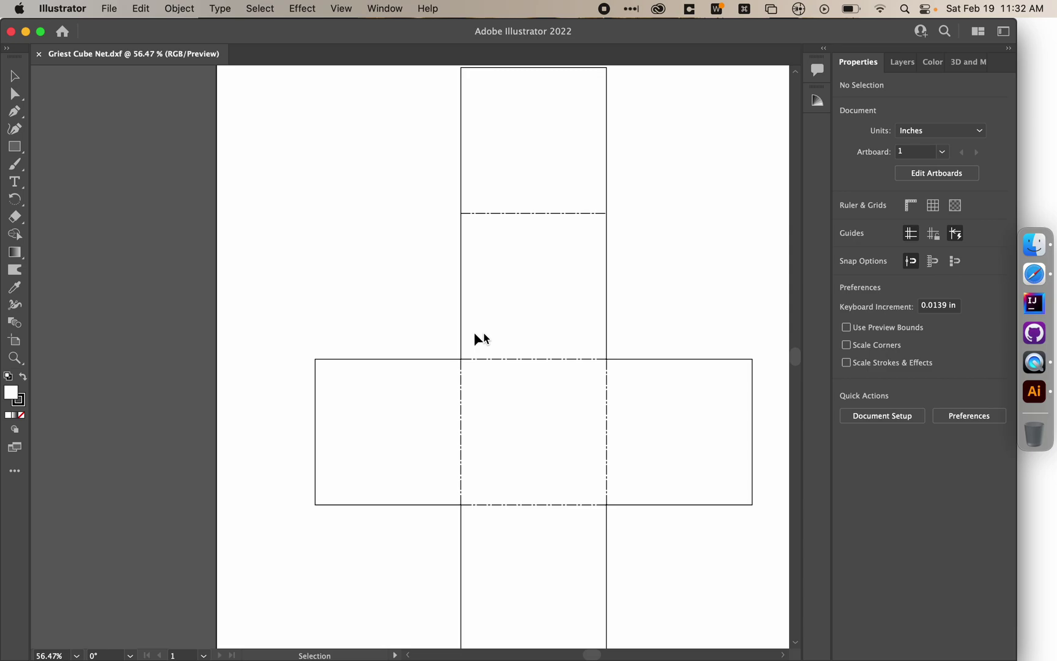
Step: Fit the artboard to the artwork bounds of the imported cube net
scroll(326, 308, "down", 3)
scroll(326, 309, "right", 2)
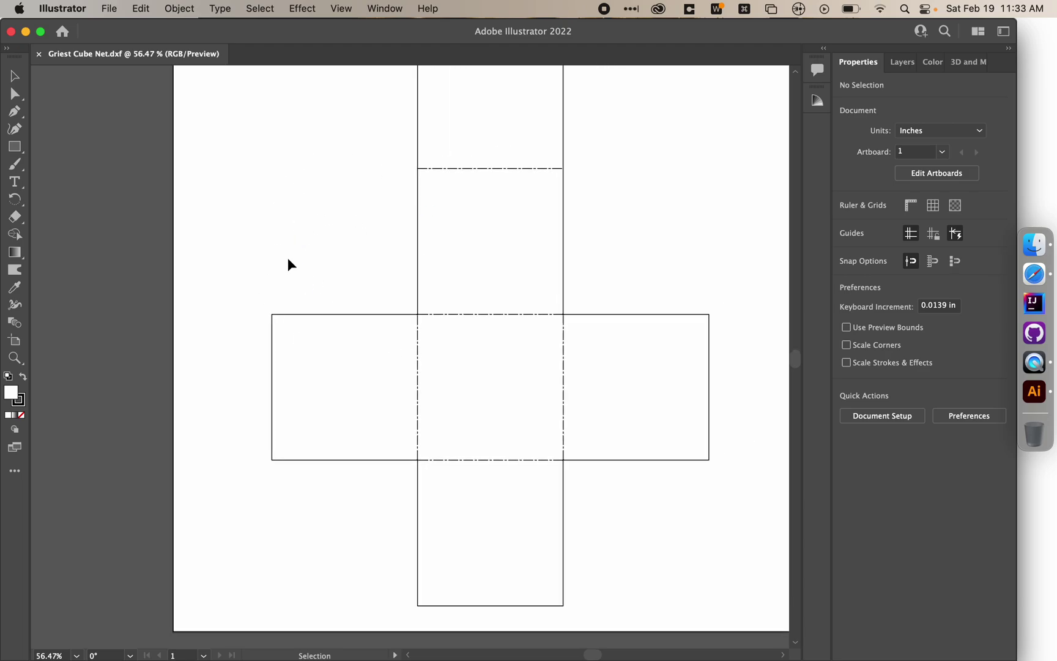
scroll(288, 263, "up", 6)
scroll(288, 263, "right", 1)
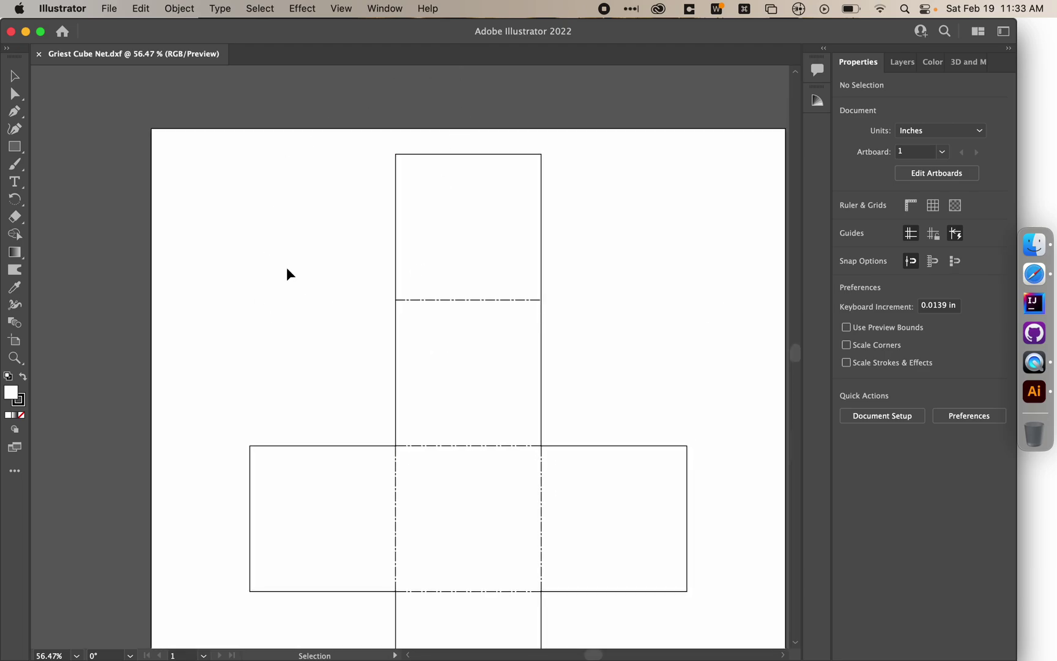
scroll(287, 268, "down", 6)
scroll(287, 268, "right", 2)
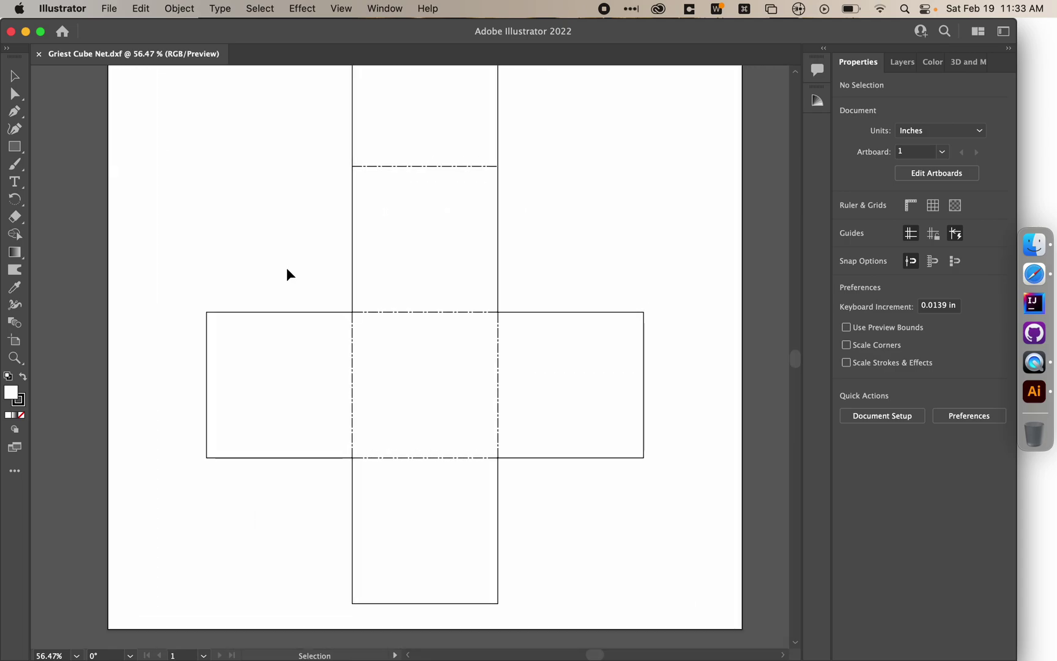
left_click(180, 9)
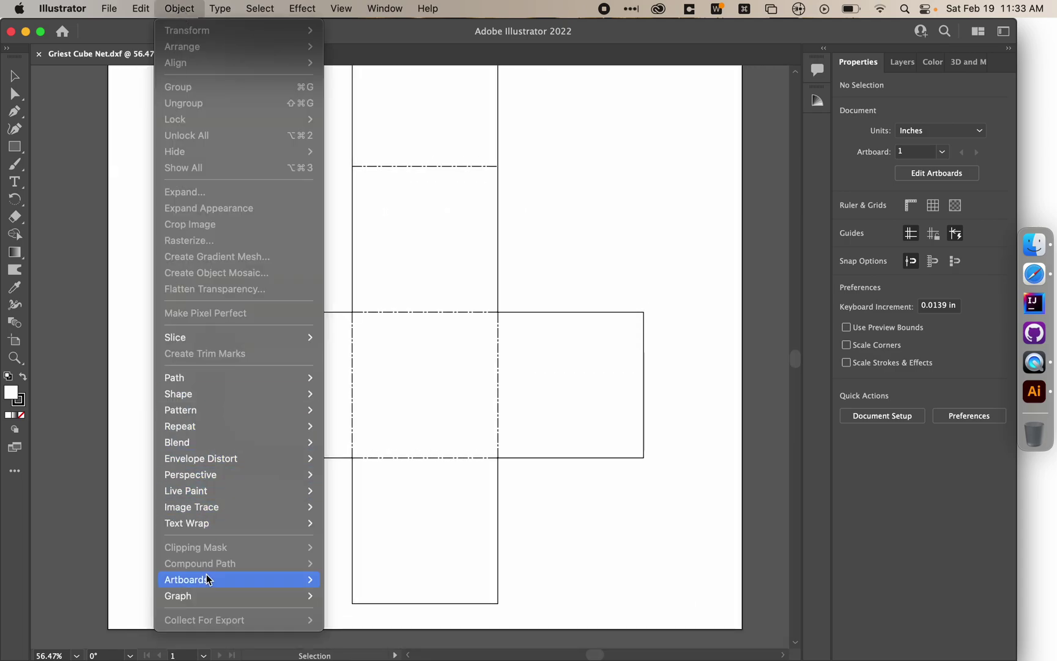
mouse_move(208, 579)
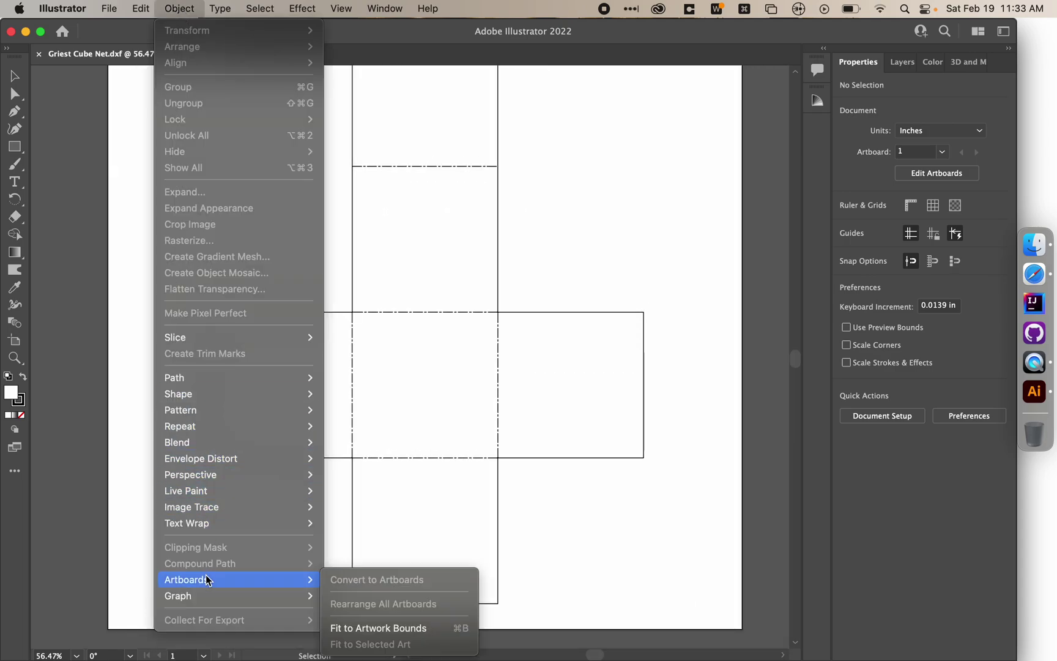
left_click(370, 628)
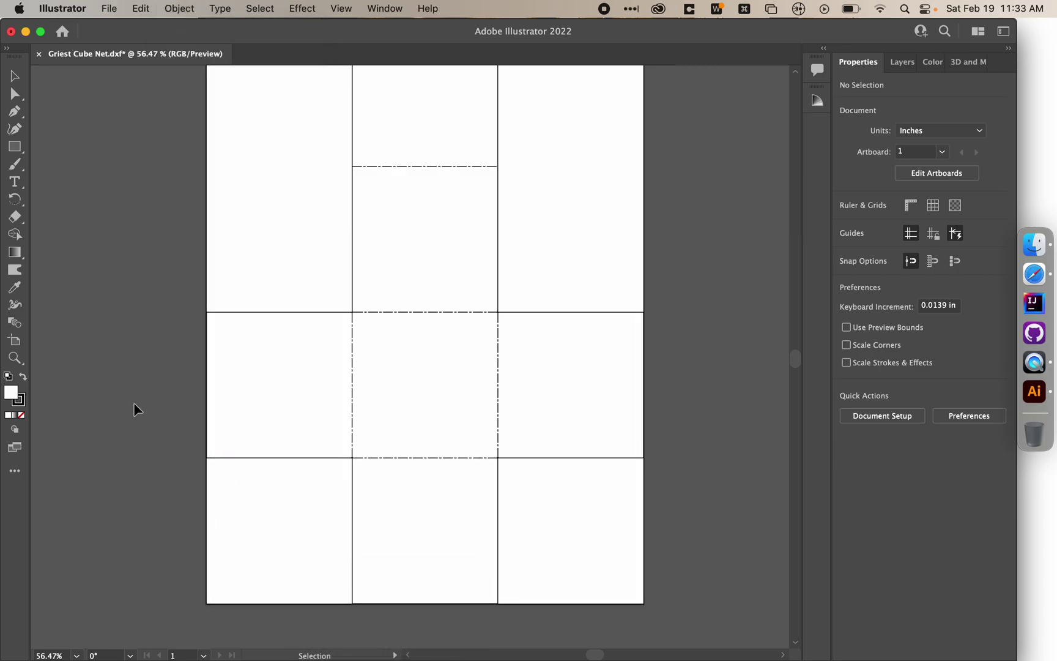
scroll(189, 300, "up", 2)
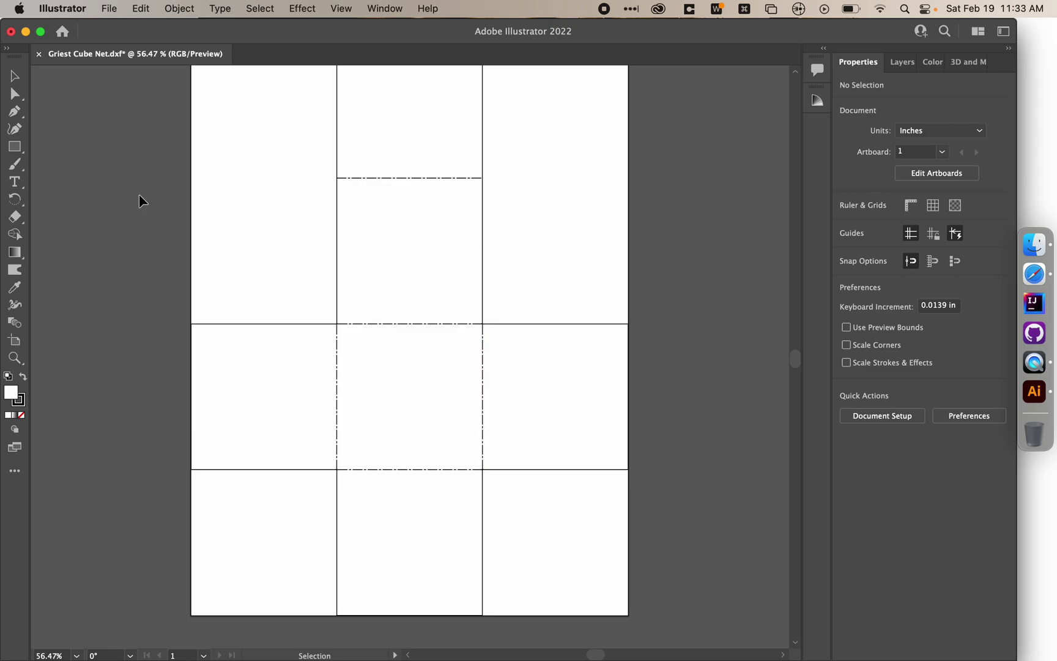
key("super+0")
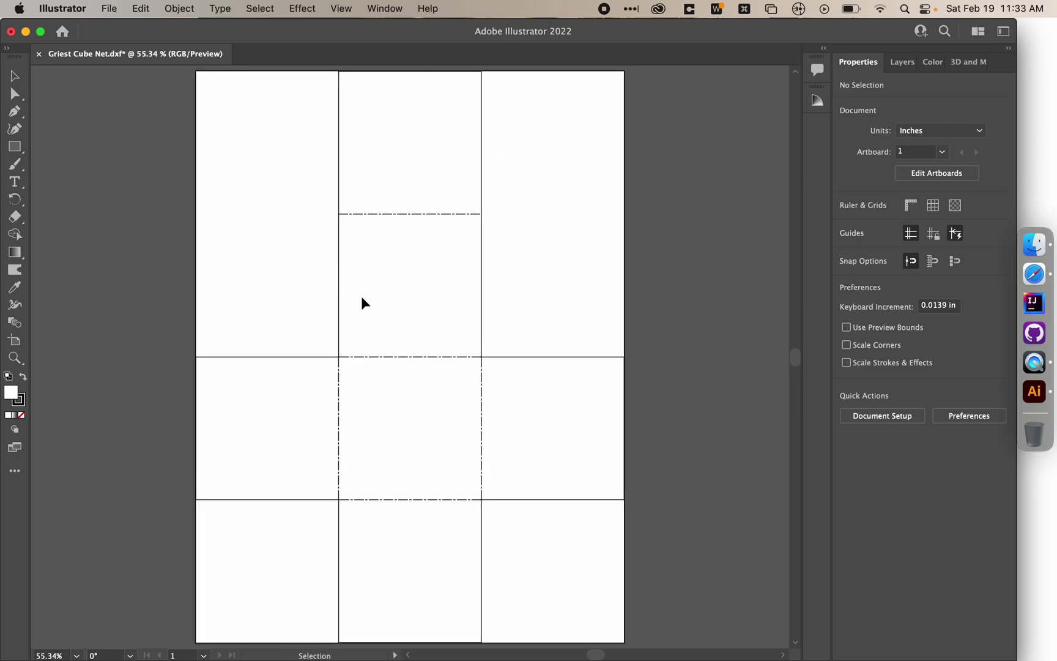
Step: Select all five dashed fold lines of the cube net and group them
scroll(361, 297, "up", 5, "alt")
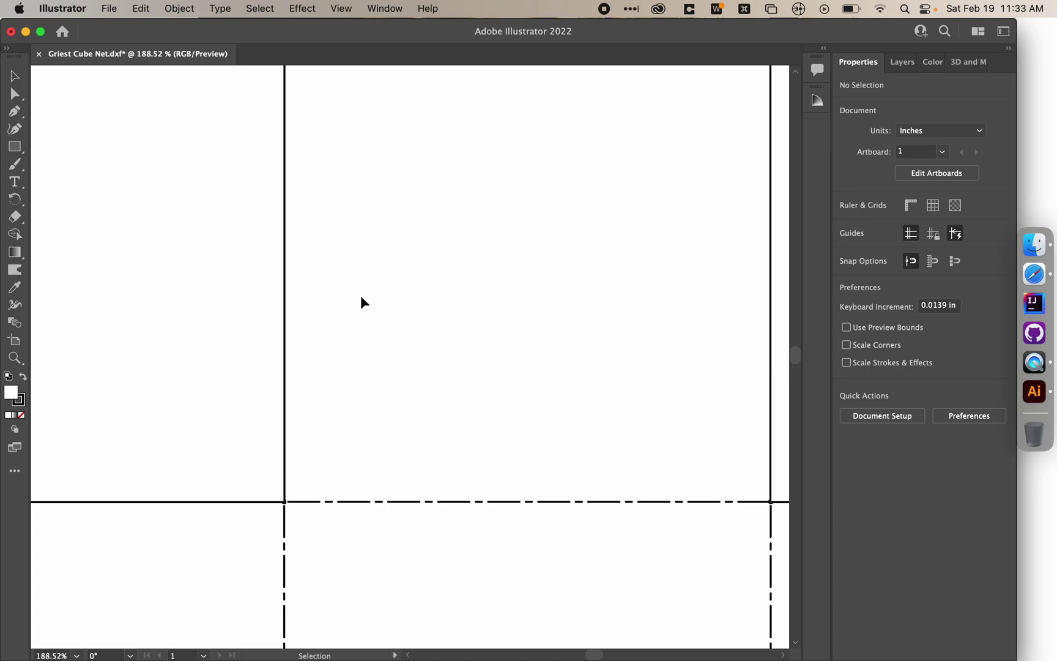
key("super+0")
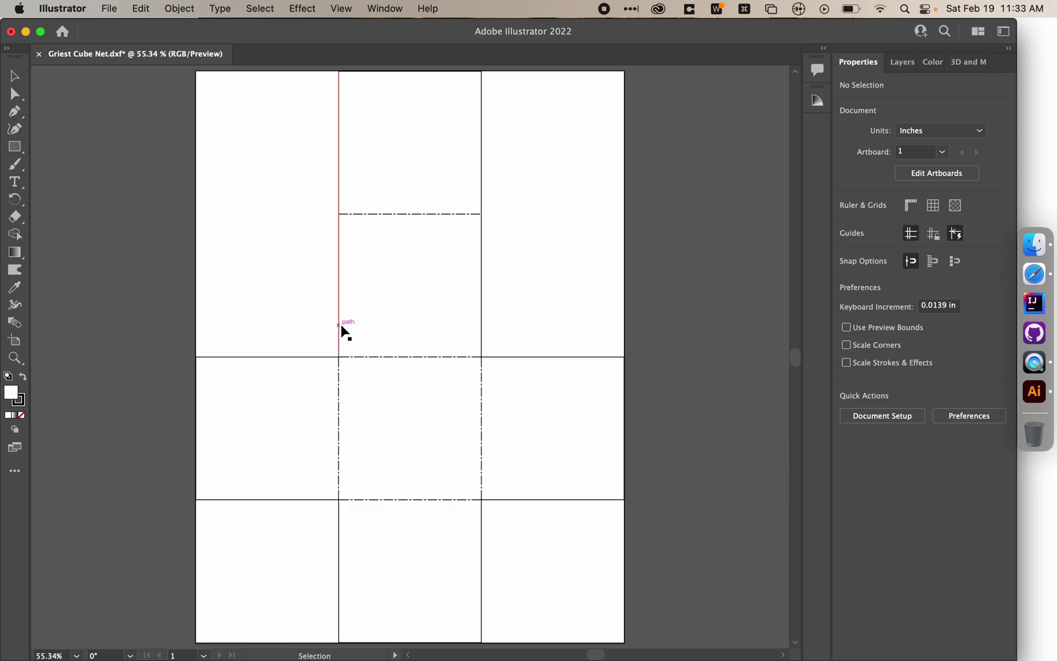
left_click(391, 214)
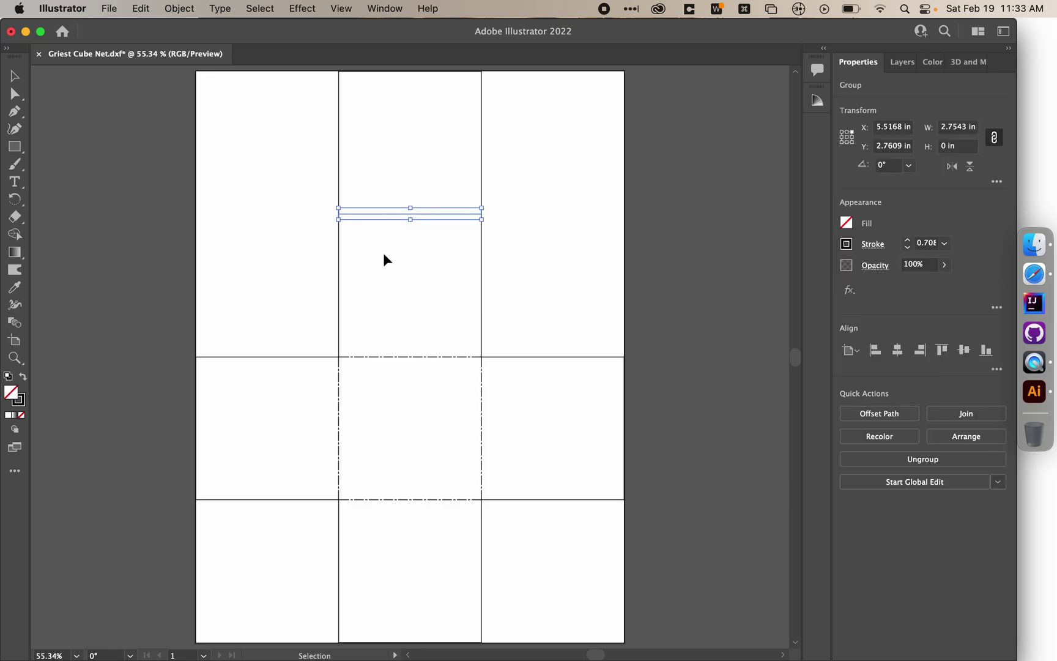
left_click(391, 357, "shift")
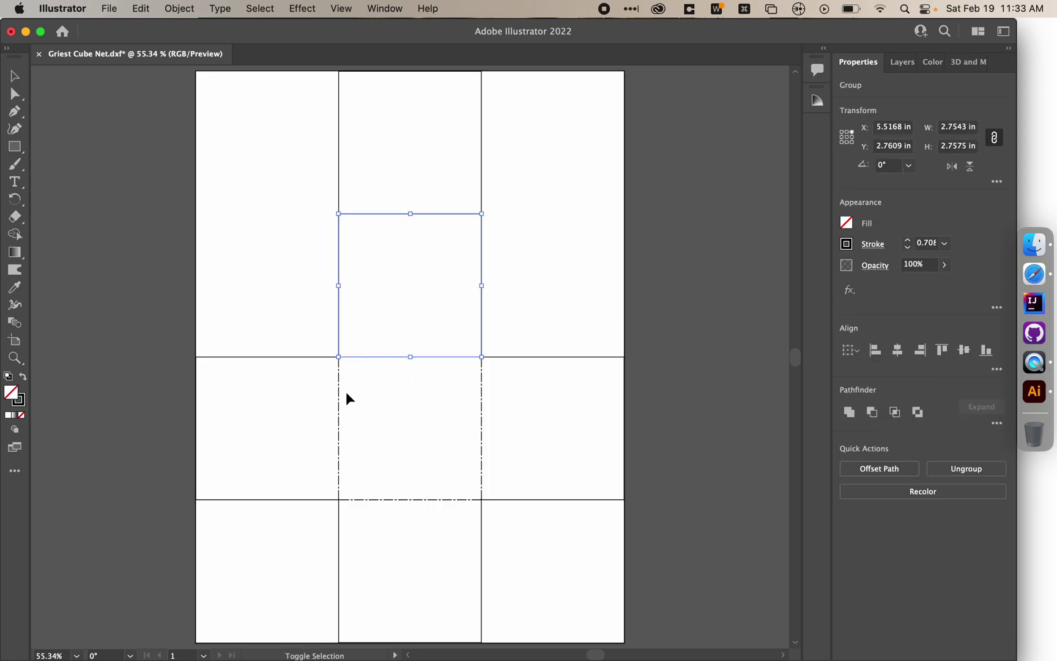
left_click(383, 499, "shift")
left_click(382, 500, "shift")
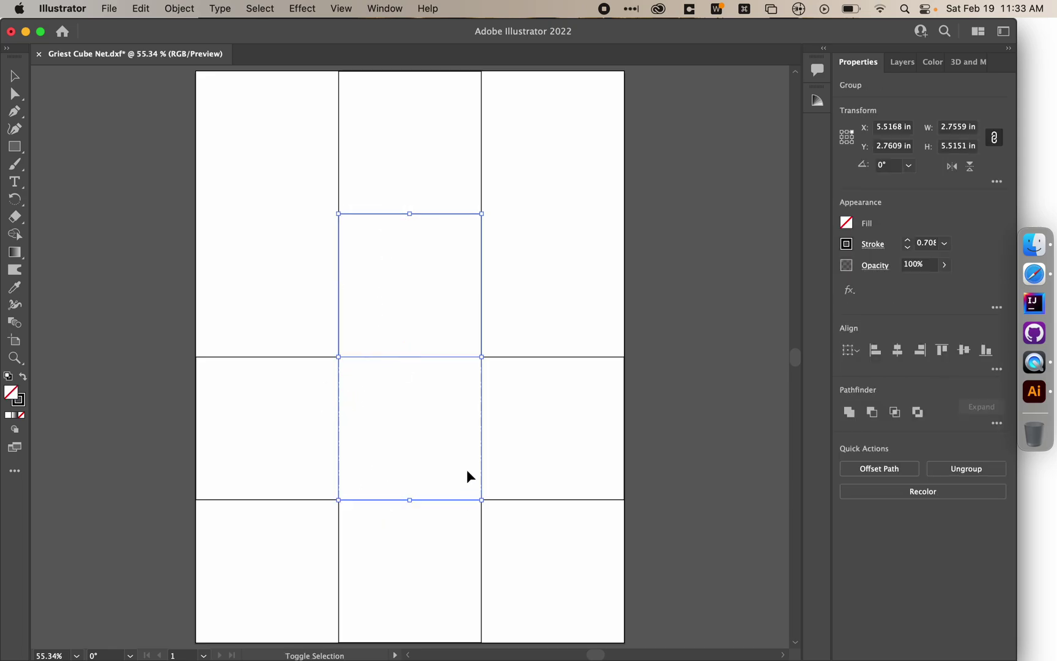
left_click(481, 464, "shift")
right_click(482, 409)
left_click(515, 523)
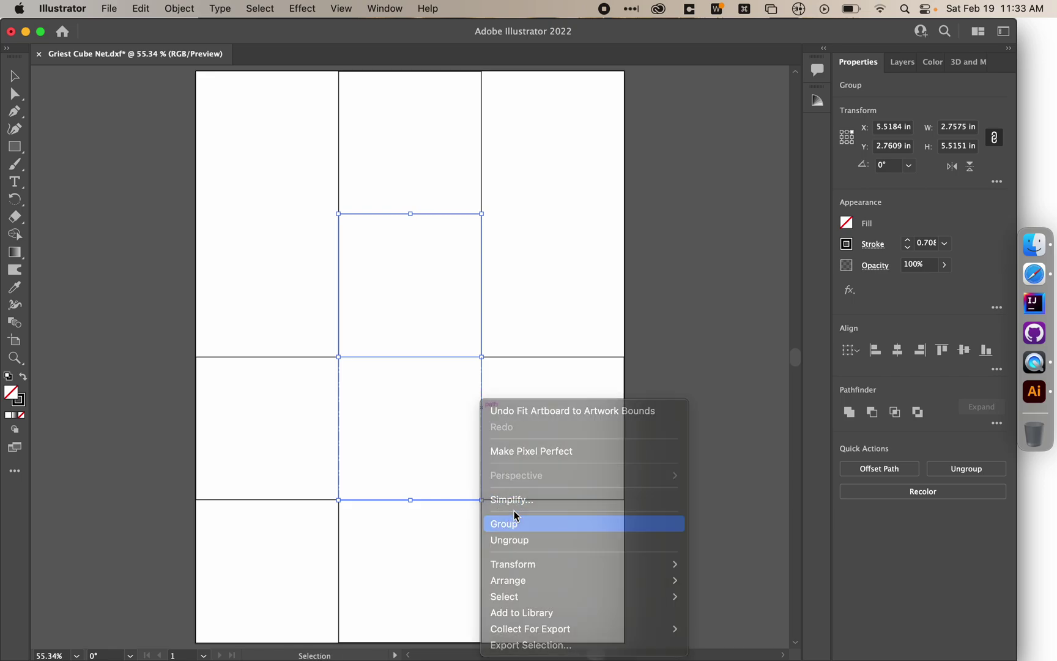
Step: Change the stroke color of the grouped fold lines to red and deselect them
left_click(846, 245)
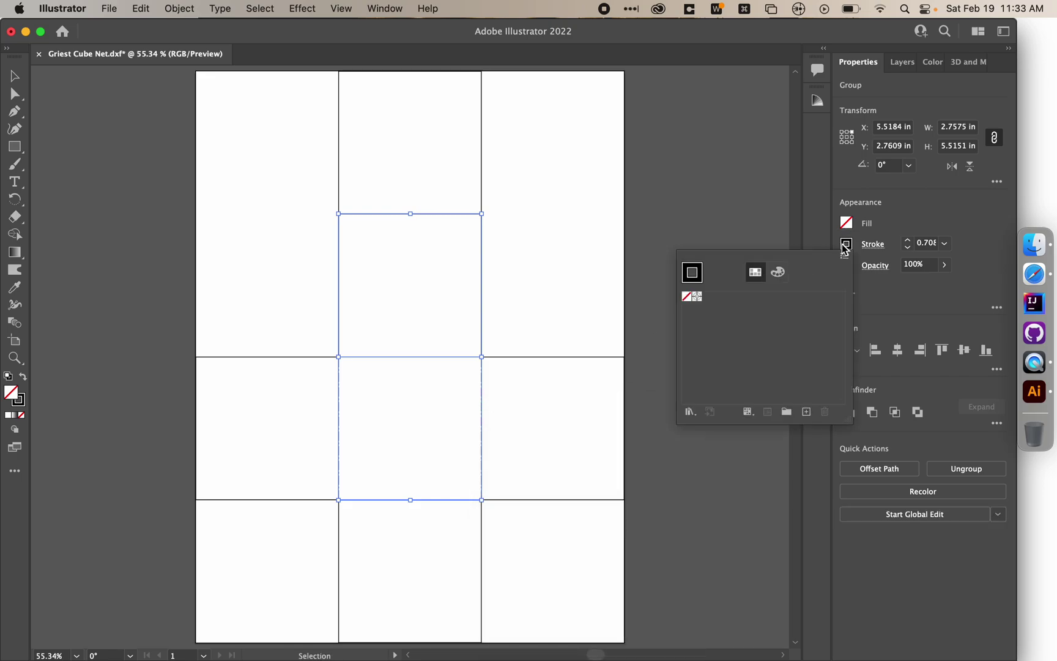
left_click(778, 271)
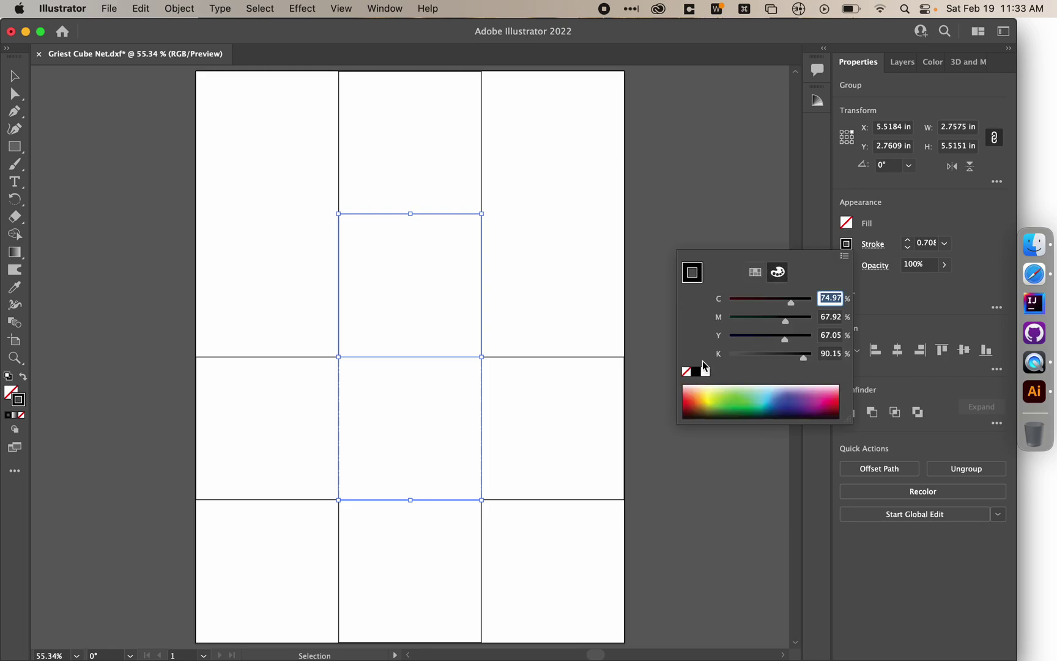
left_click(686, 401)
left_click(692, 176)
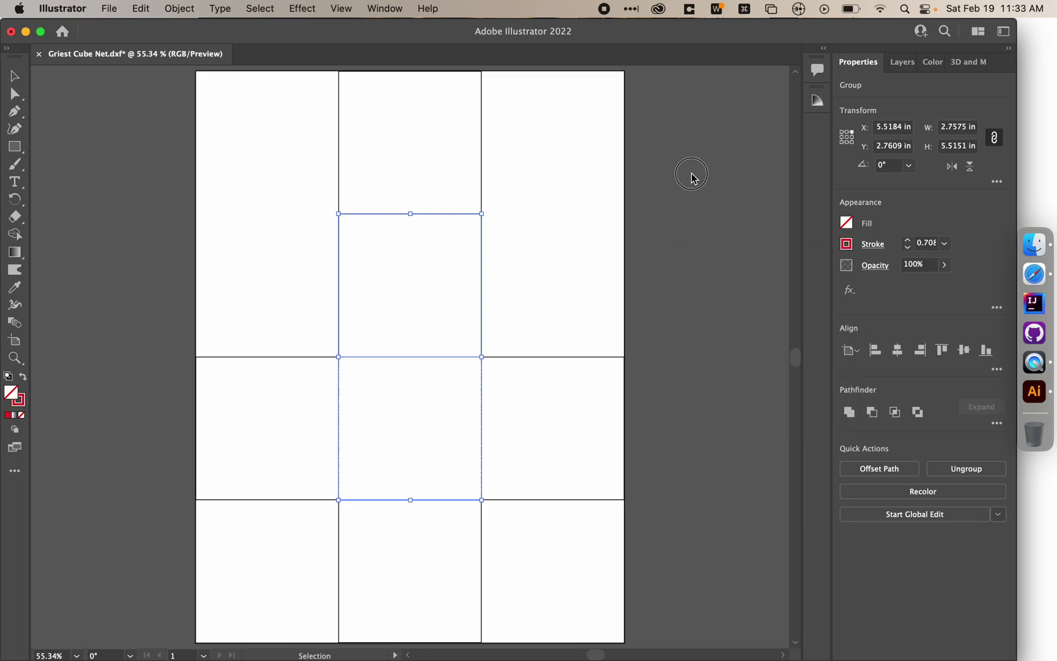
left_click(692, 174)
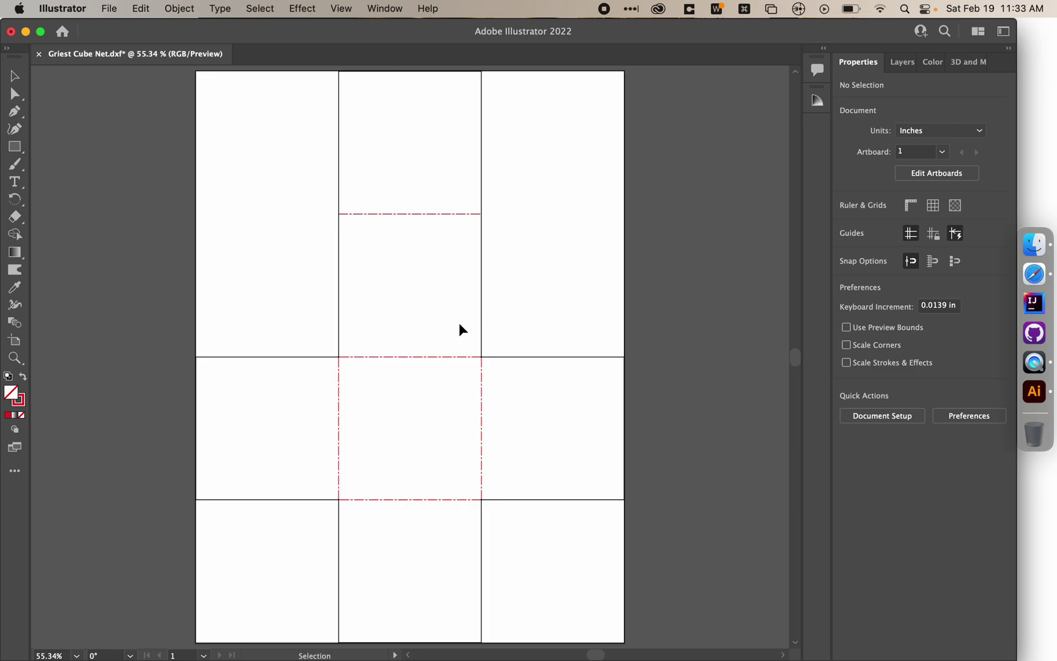
scroll(459, 329, "up", 5, "alt")
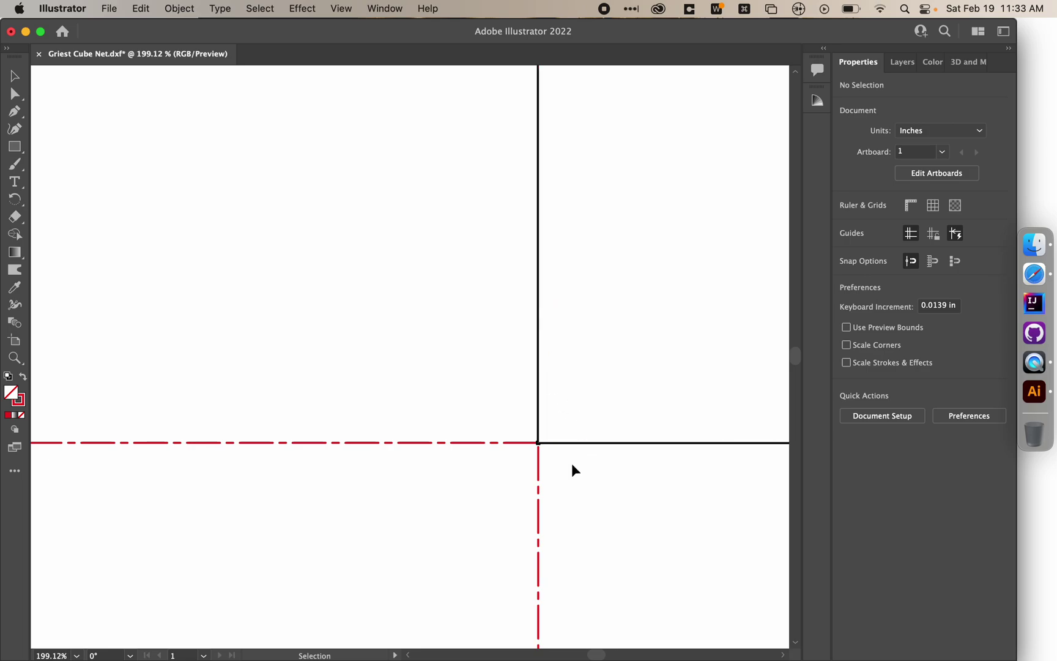
scroll(571, 463, "up", 5, "alt")
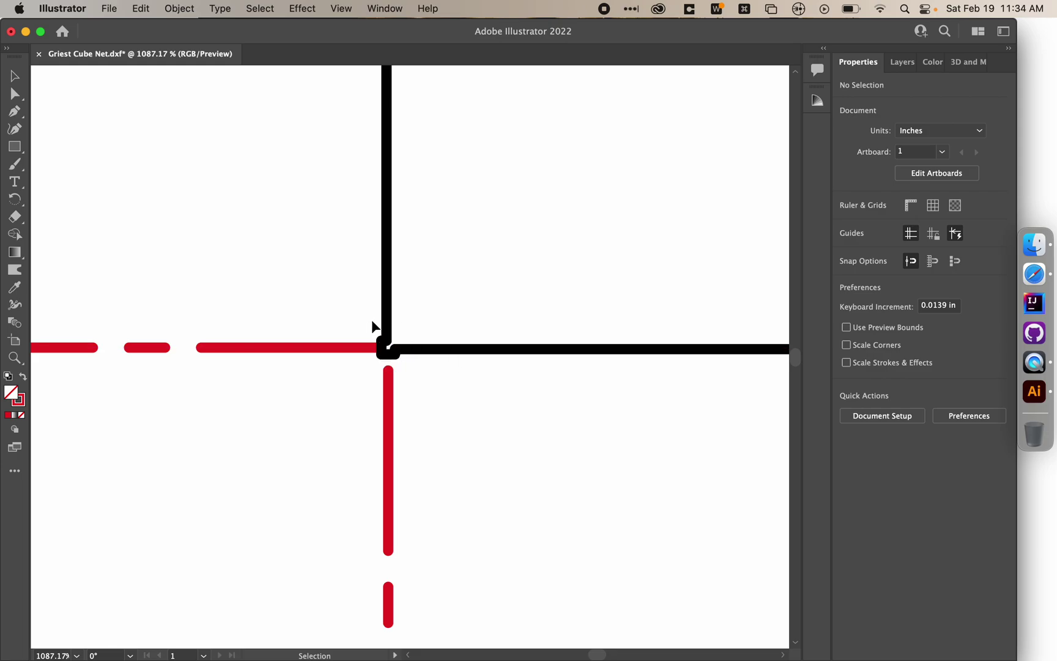
key("a")
key("super+0")
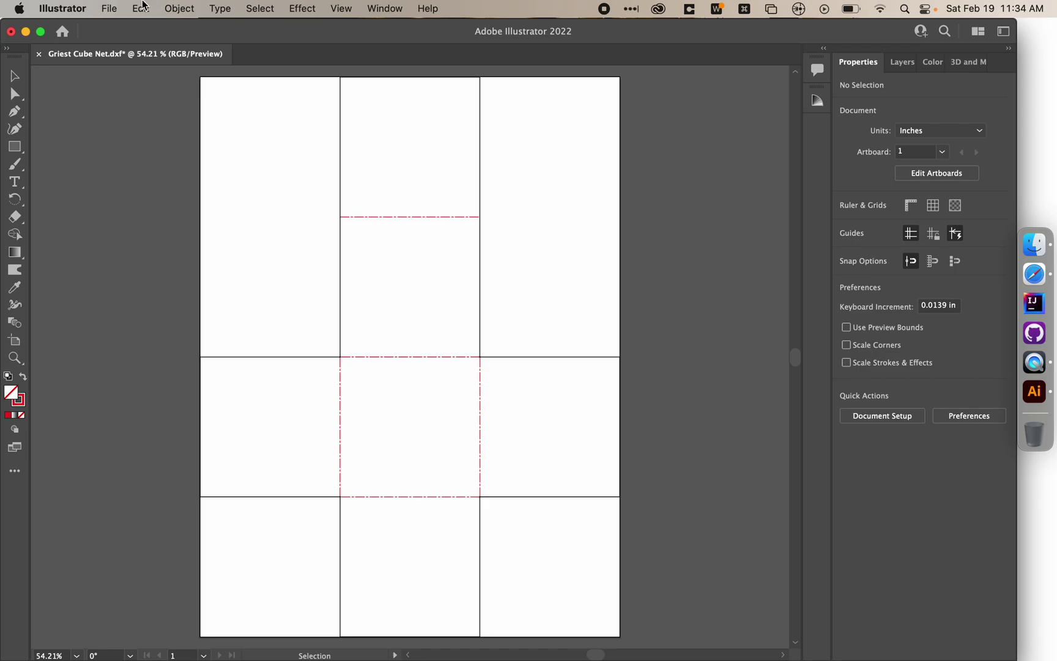
Step: Save the cube net on the computer in Downloads as an Adobe Illustrator (ai) file with the Illustrator 2020 version and default options
left_click(91, 7)
left_click(108, 7)
left_click(109, 7)
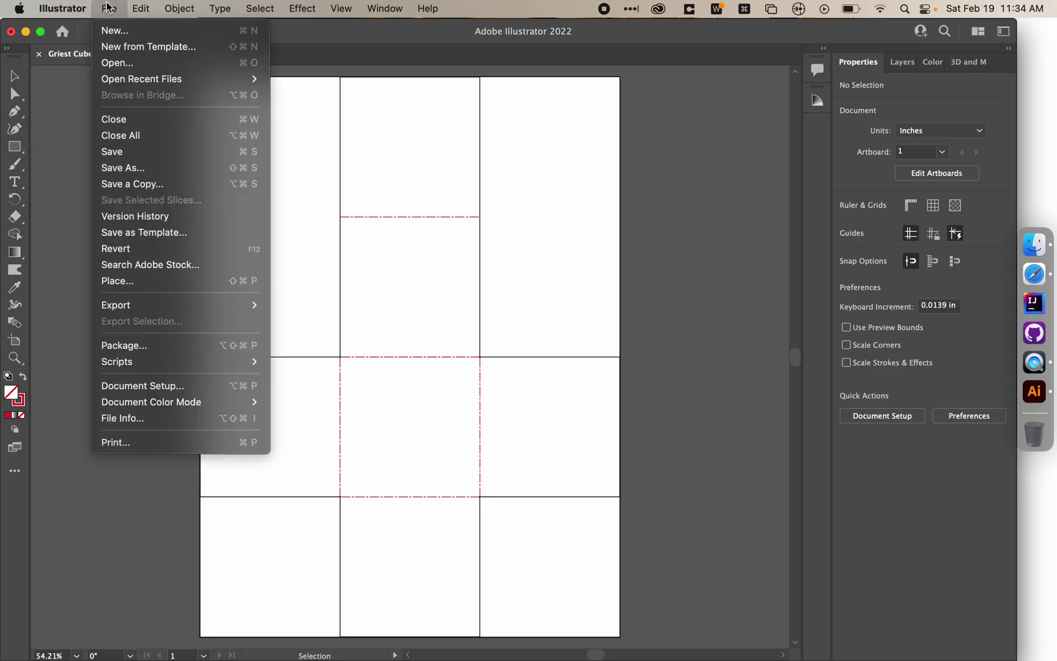
left_click(126, 172)
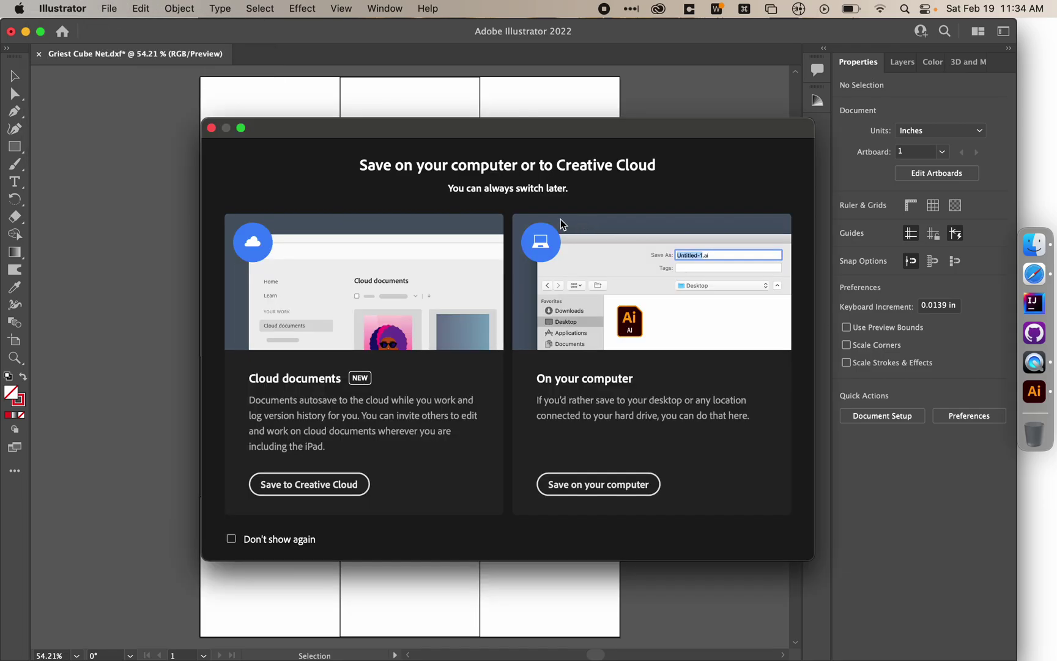
left_click(632, 489)
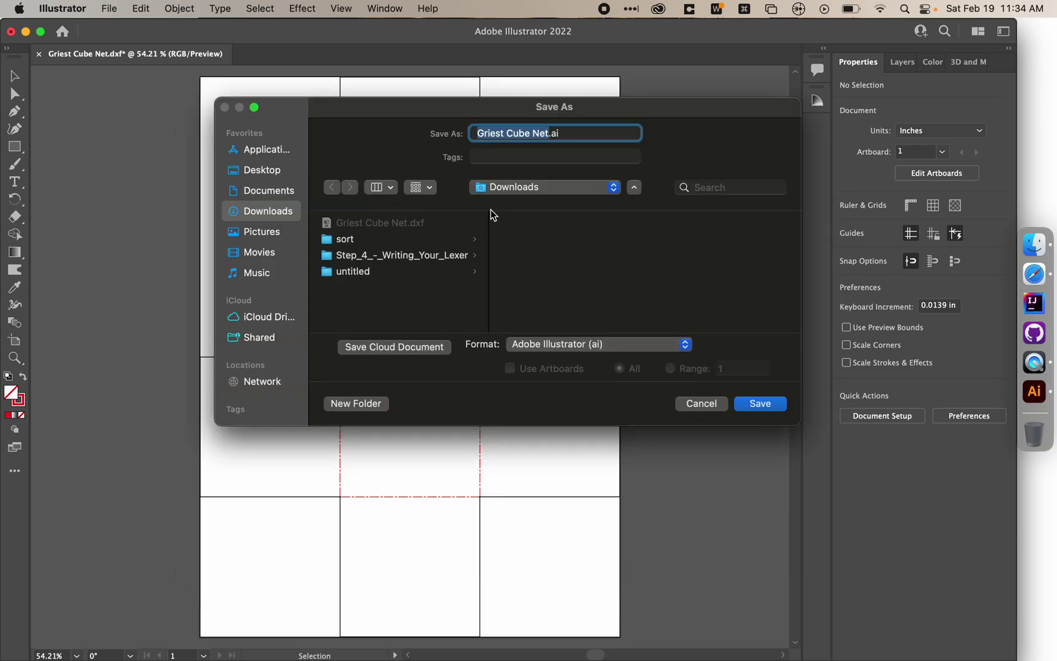
key("Right")
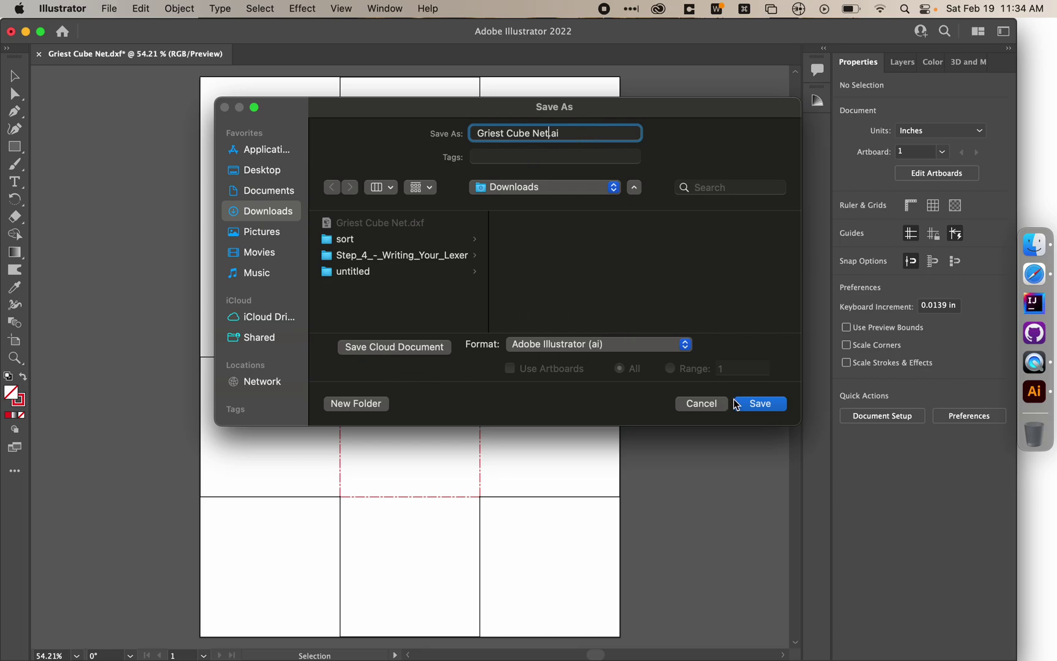
left_click(758, 404)
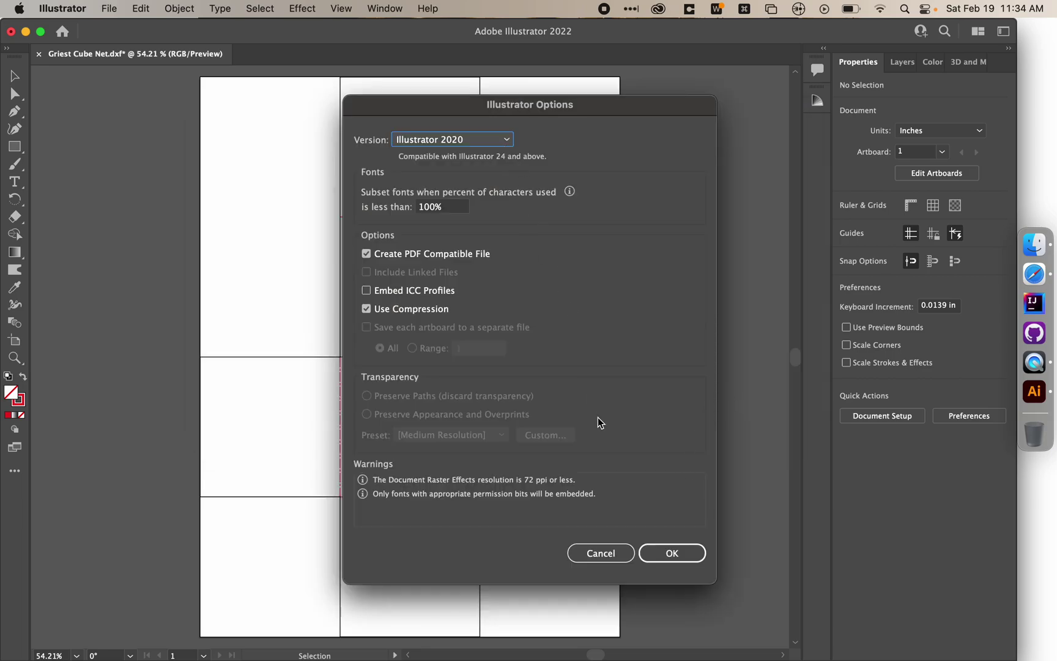
left_click(672, 553)
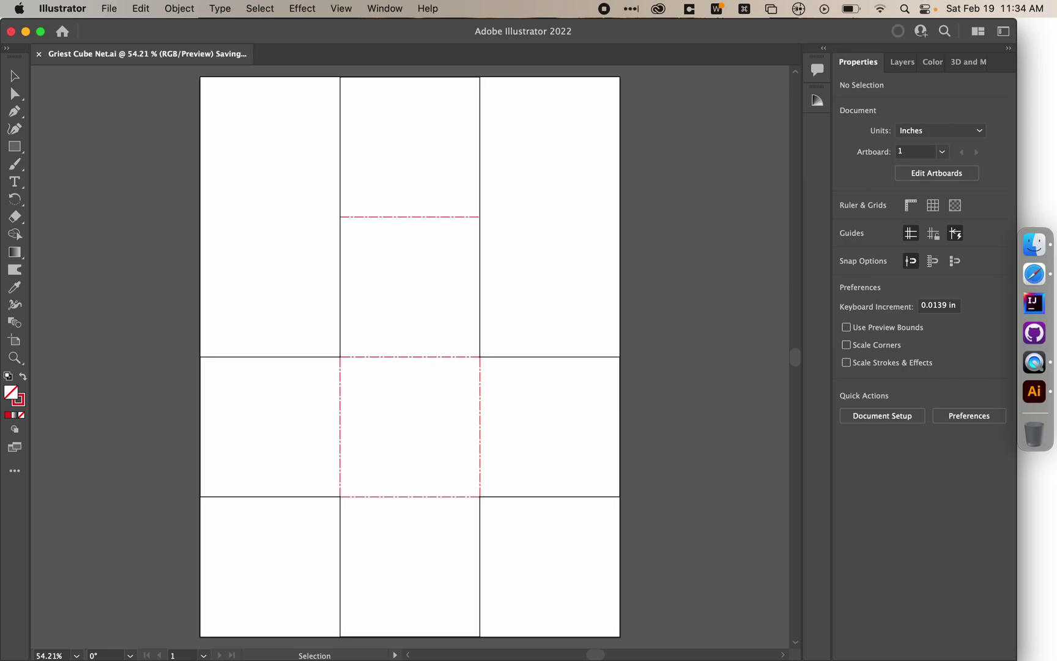